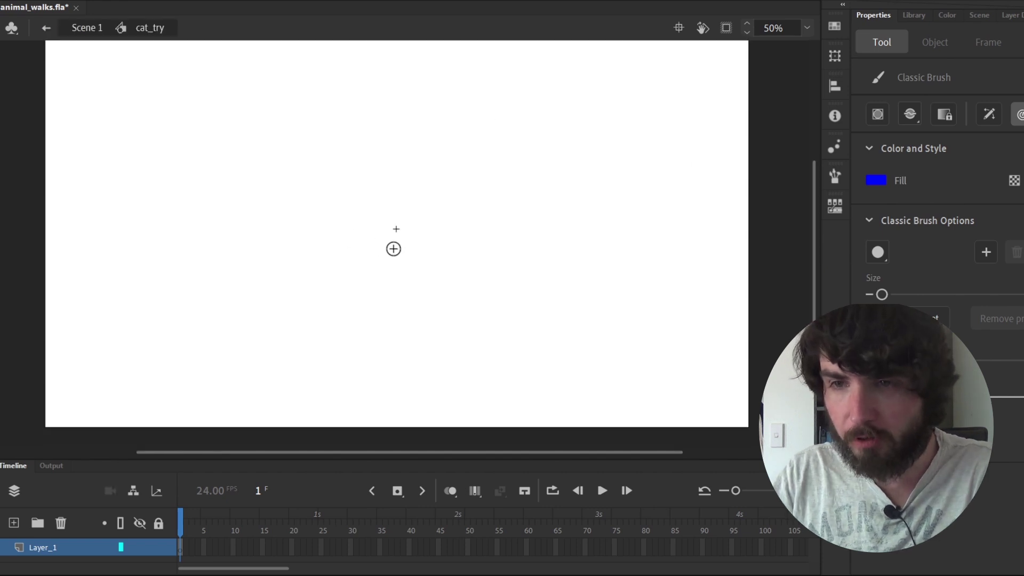
- Sketch a cat's body, round head with ear and face, and upright tail in blue on frame 1
mouse_move(382, 243)
left_mouse_down()
mouse_move(250, 243)
mouse_move(228, 298)
mouse_move(329, 313)
mouse_move(447, 302)
left_mouse_up()
mouse_move(449, 243)
left_mouse_down()
mouse_move(466, 251)
mouse_move(446, 297)
left_mouse_up()
mouse_move(431, 186)
left_mouse_down()
mouse_move(389, 227)
mouse_move(423, 267)
left_mouse_up()
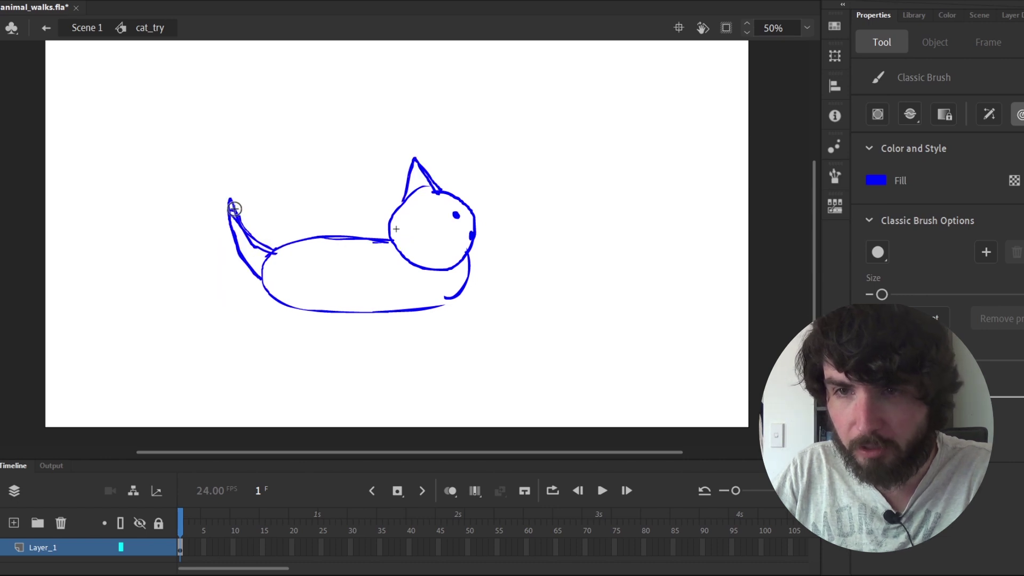
key("e")
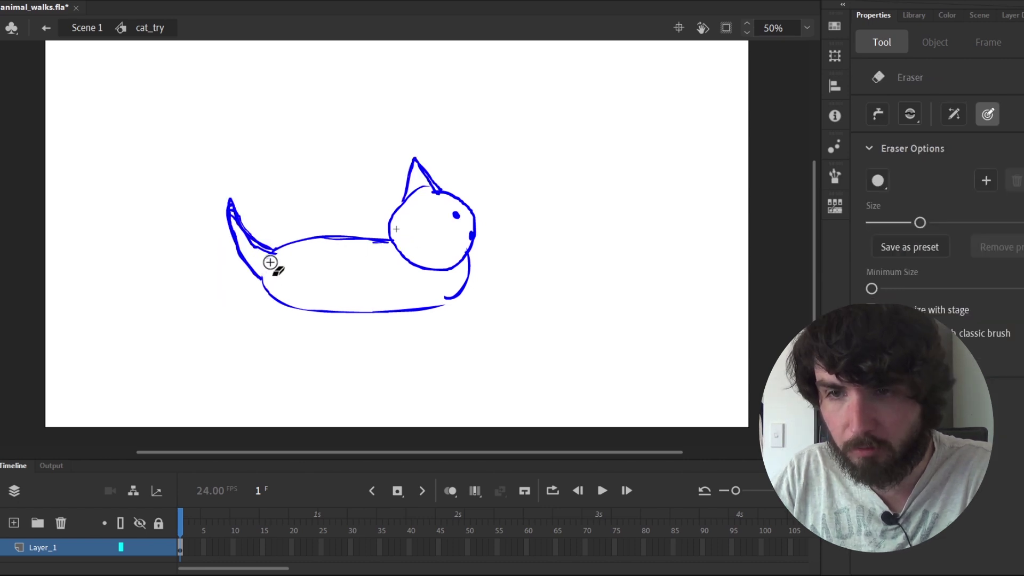
key("b")
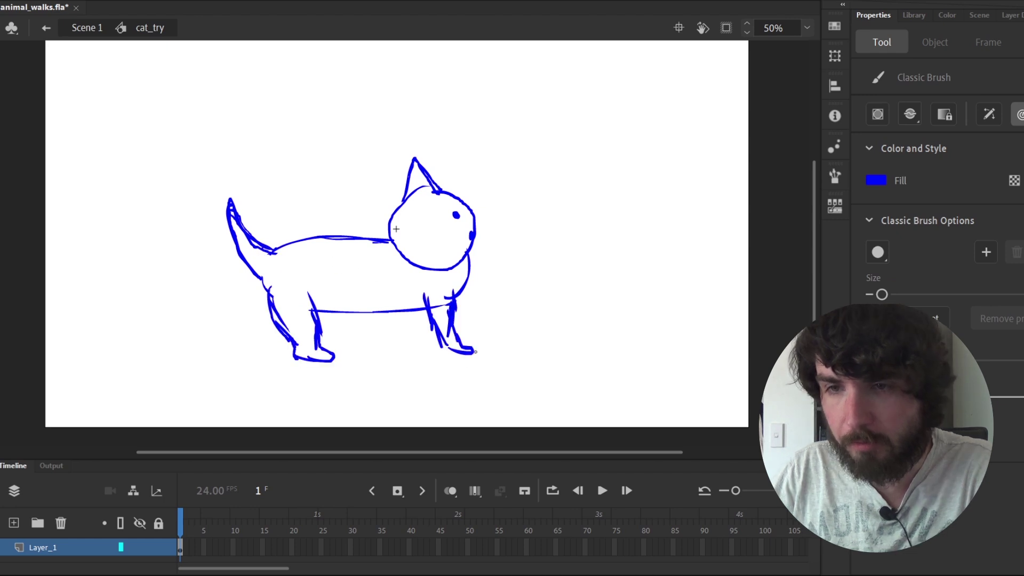
left_click_drag(476, 351, 446, 341)
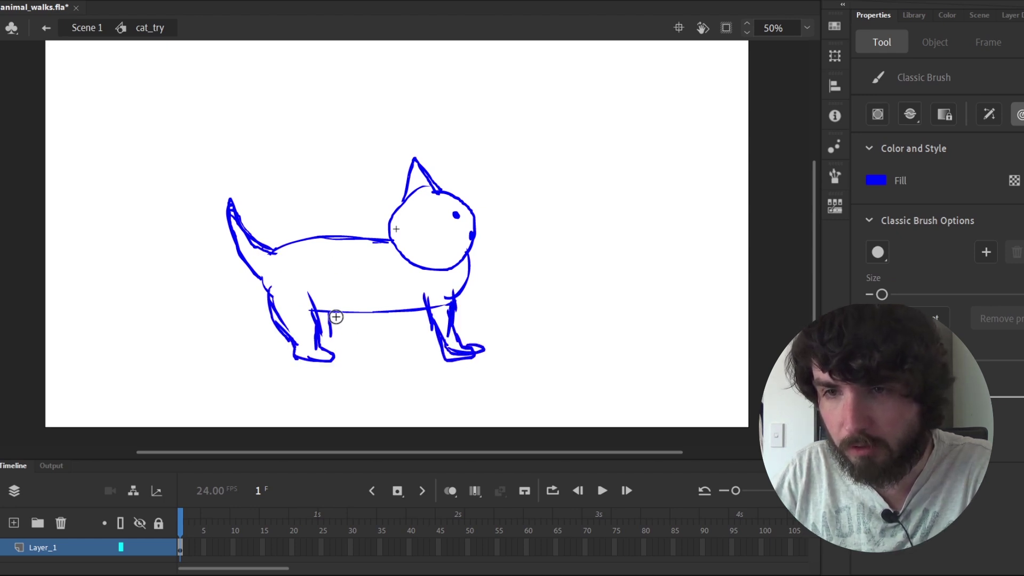
key("e")
left_click_drag(343, 332, 330, 315)
key("b")
key("e")
key("ctrl+z")
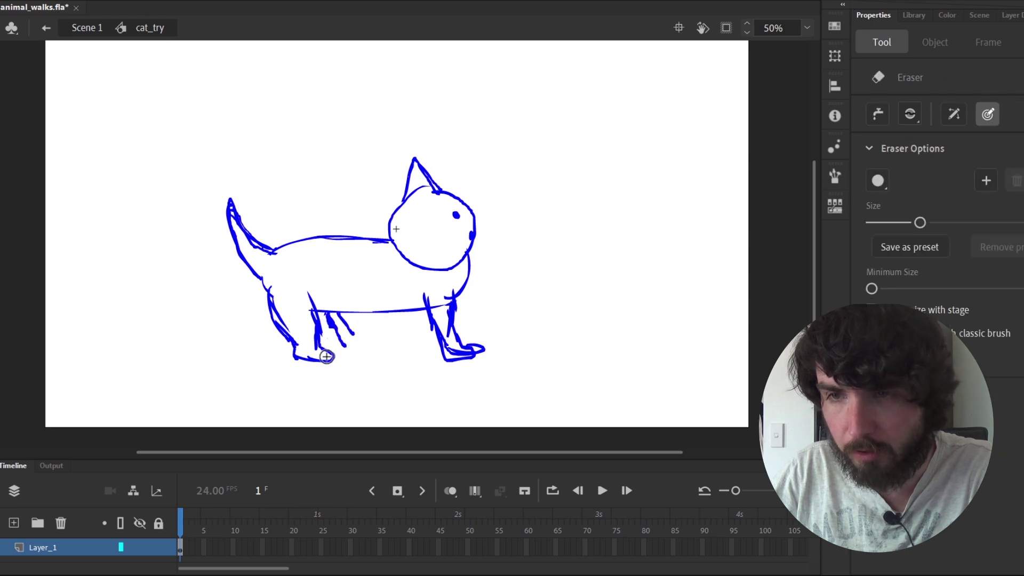
mouse_move(471, 344)
left_mouse_down()
mouse_move(440, 305)
mouse_move(447, 319)
mouse_move(460, 299)
left_mouse_up()
- Redraw the cat's chest below the head and sketch its four legs in a walking pose
key("b")
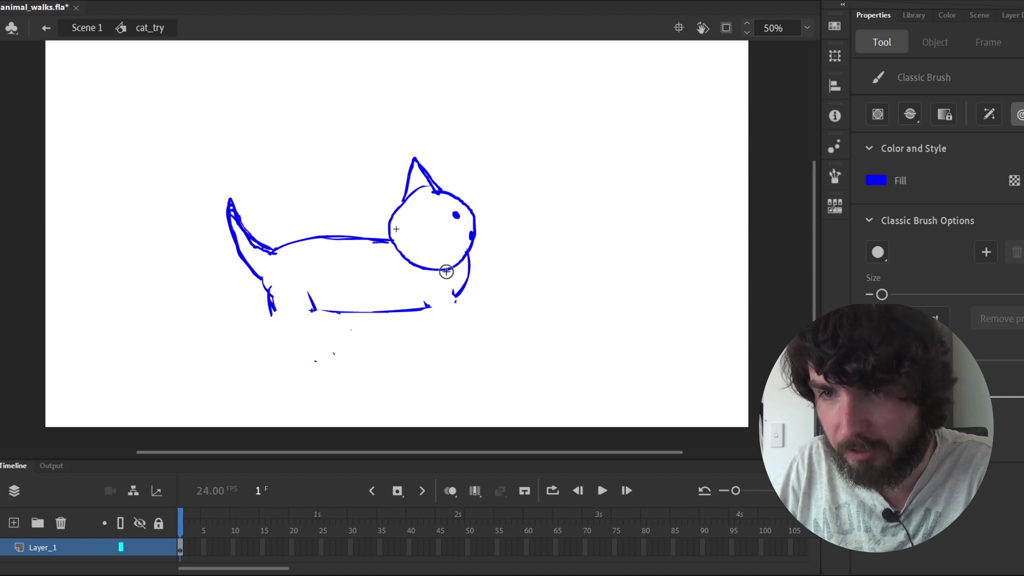
left_click_drag(449, 271, 427, 308)
left_click_drag(312, 293, 305, 355)
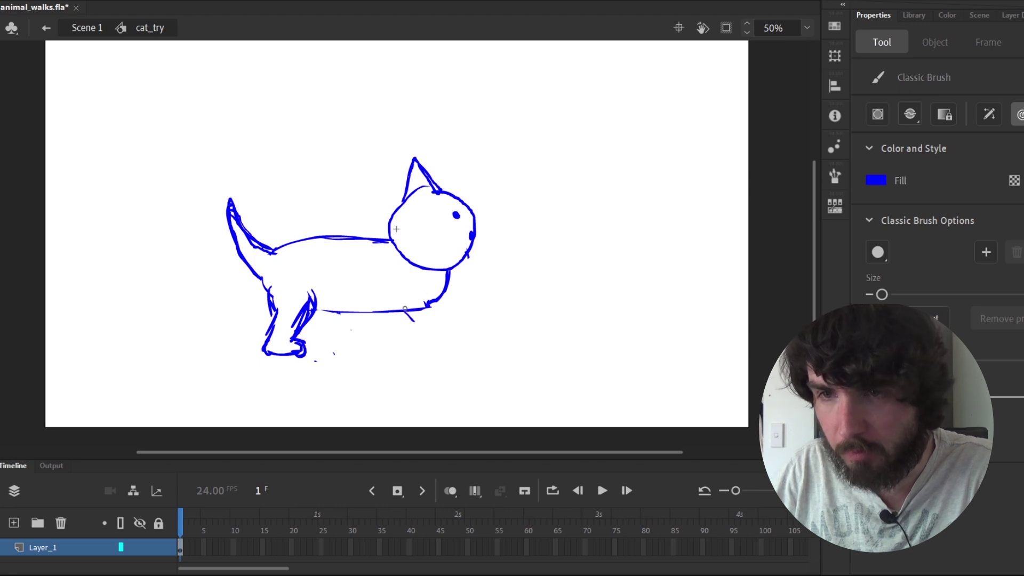
left_click_drag(410, 311, 468, 336)
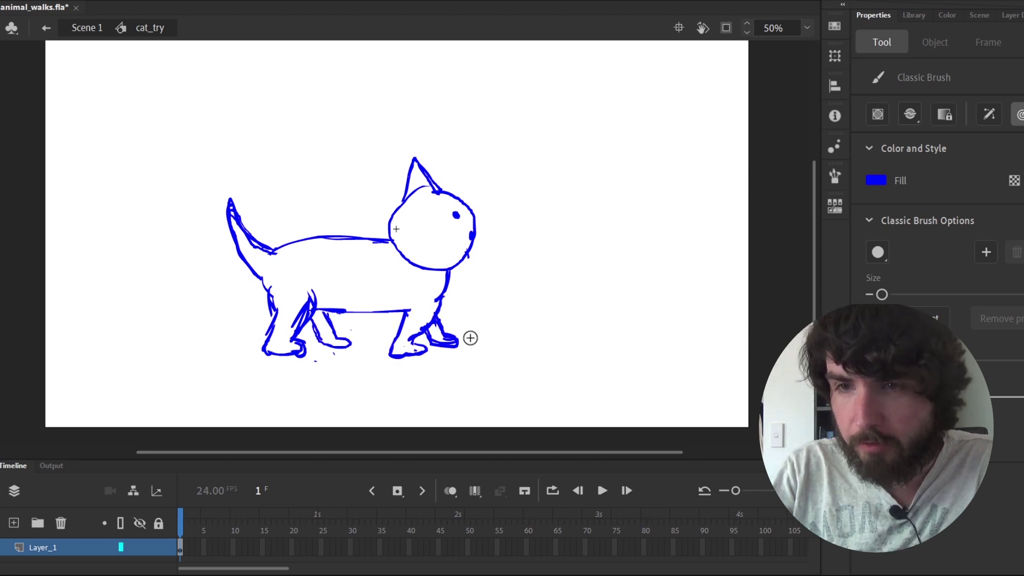
- Add a blank keyframe at frame 2 with onion skinning on, and recolor the frame 1 cat drawing red
key("F7")
left_click(451, 490)
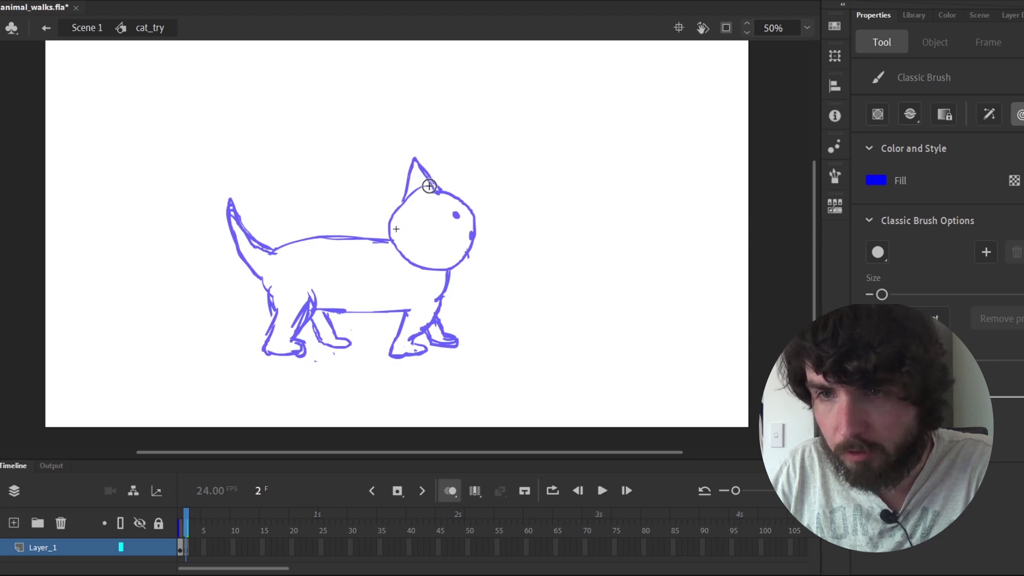
left_click(181, 548)
left_click(39, 358)
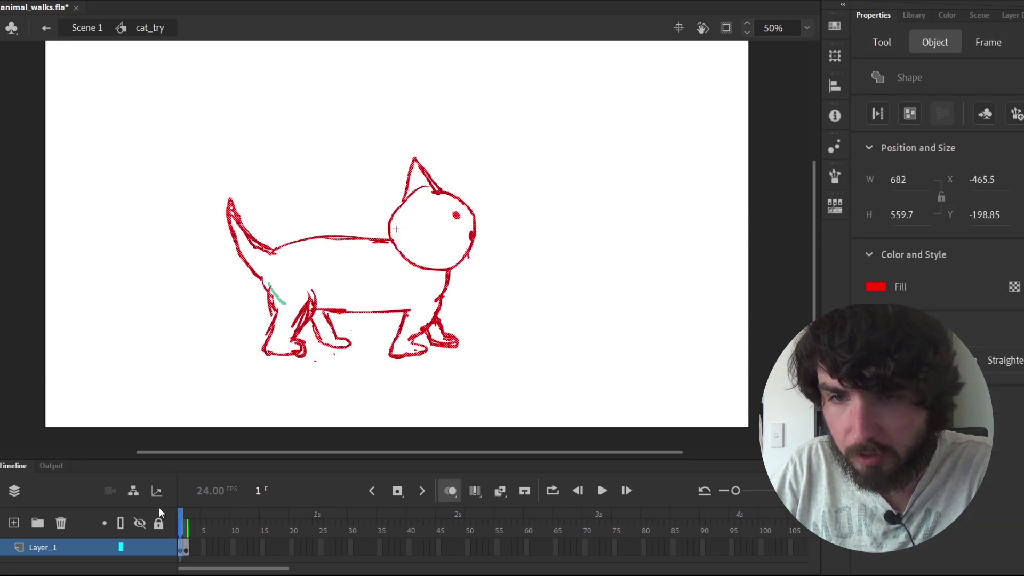
- On frame 2, draw the next pose of the hind and front legs in red over the onion-skinned cat
left_click(186, 548)
key("b")
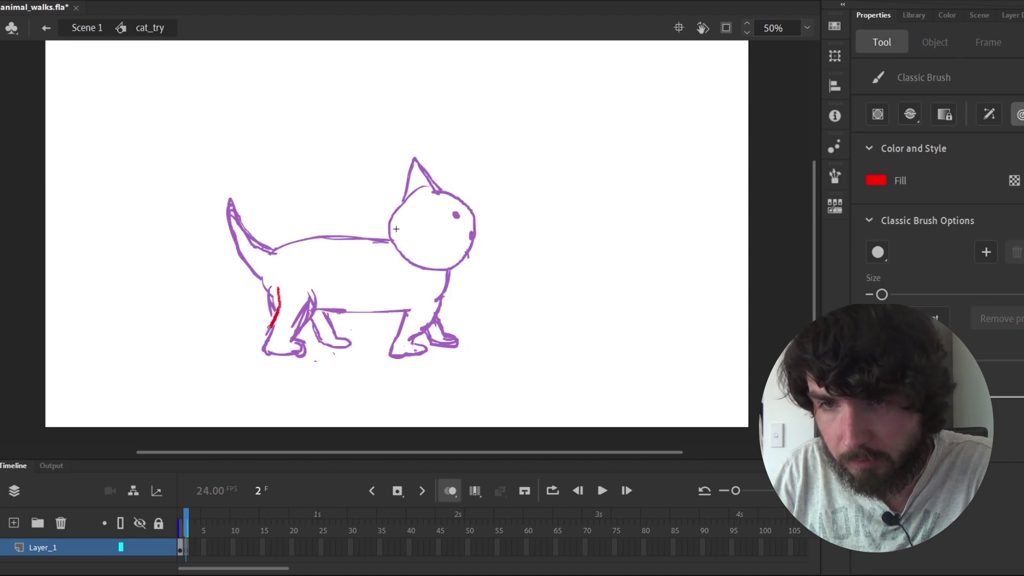
left_click_drag(298, 352, 289, 332)
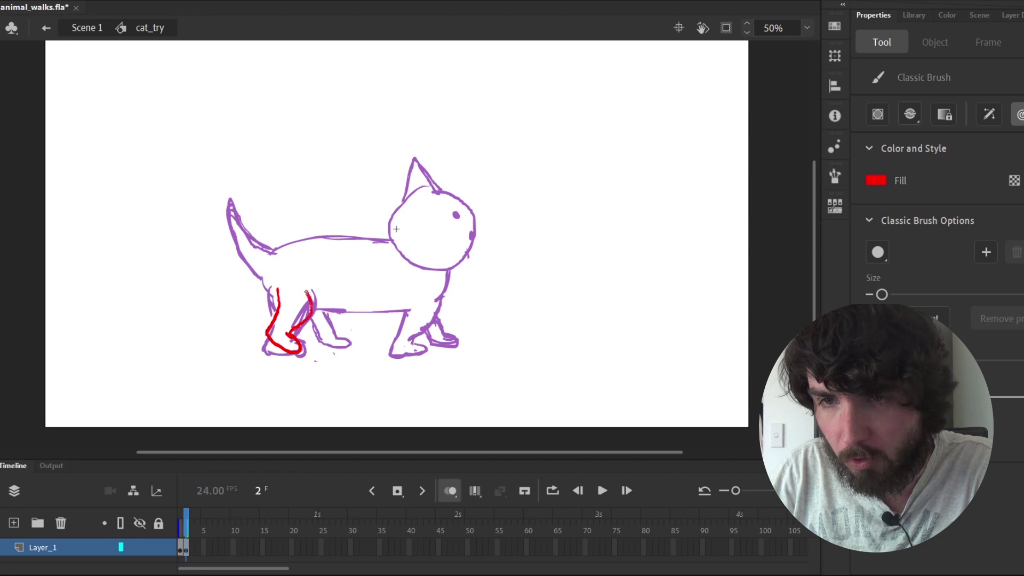
left_click_drag(307, 292, 308, 293)
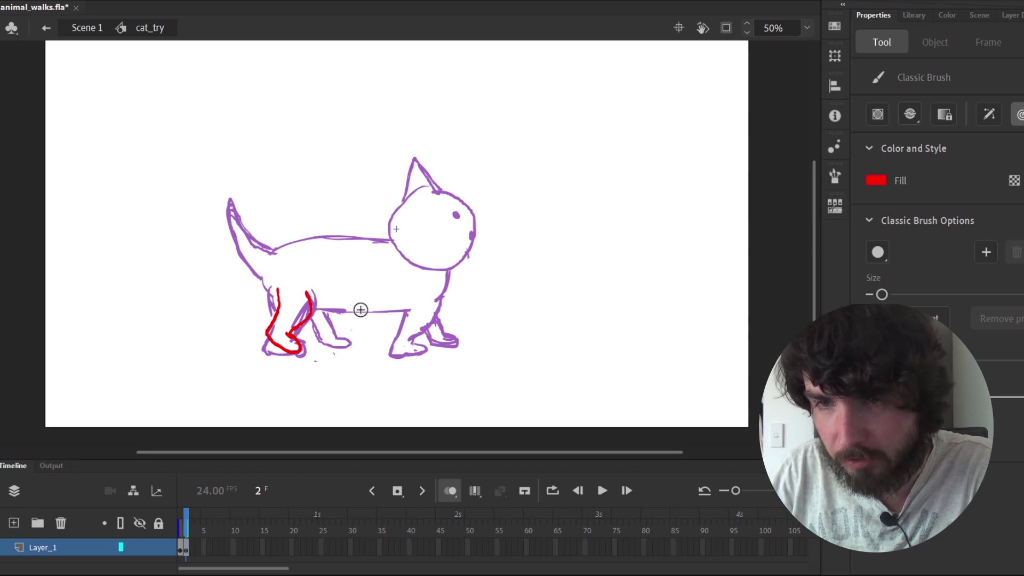
left_click_drag(409, 302, 400, 336)
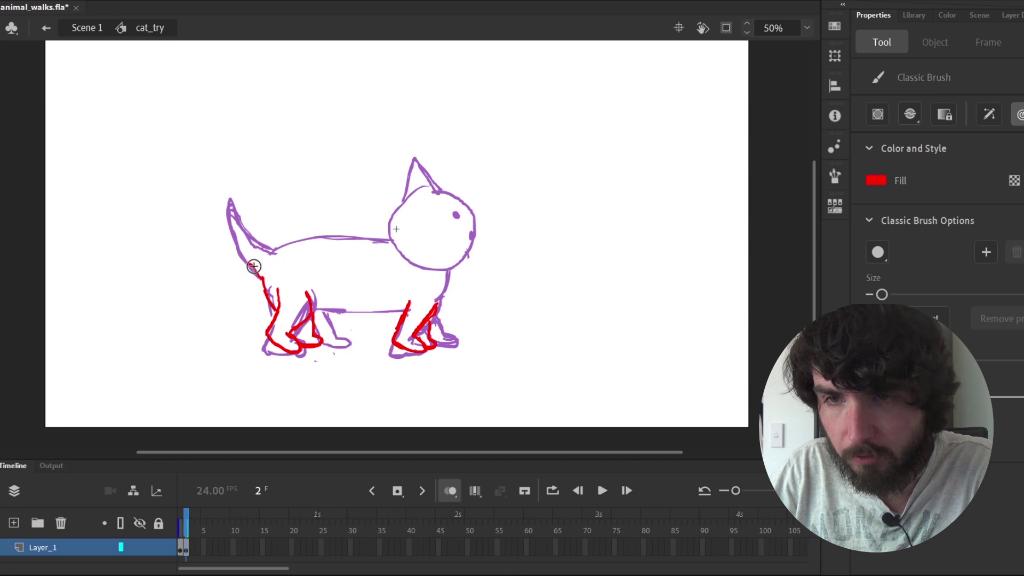
- Draw the frame 2 tail slightly lowered, and complete the cat with its belly, back and head
left_click_drag(257, 266, 240, 248)
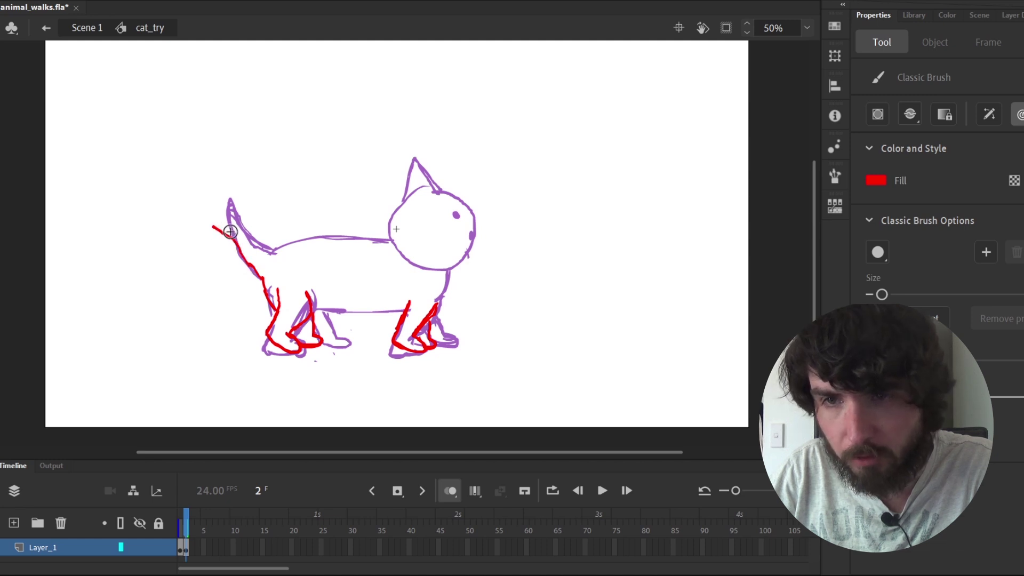
left_click_drag(220, 215, 235, 235)
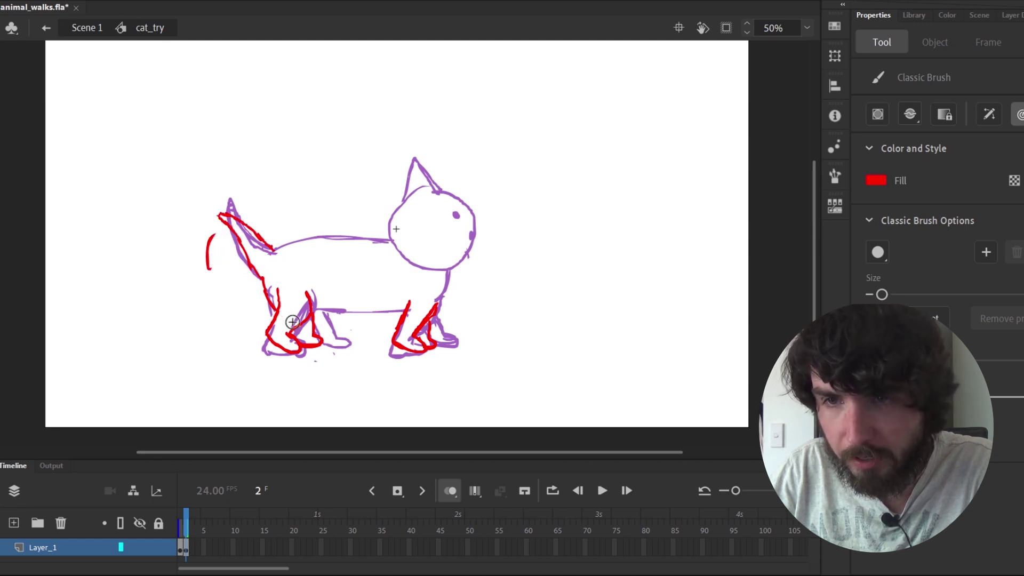
left_click_drag(308, 305, 408, 306)
left_click_drag(274, 249, 397, 241)
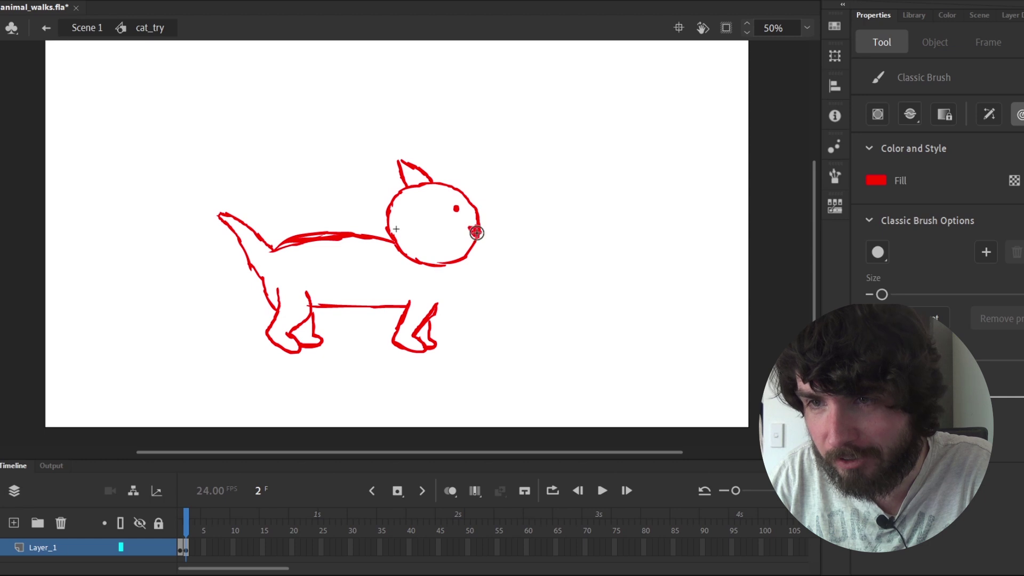
- Draw the third walking pose on a new blank keyframe at frame 3, and touch up the hind leg on frame 2
key("F7")
key("alt+shift+o")
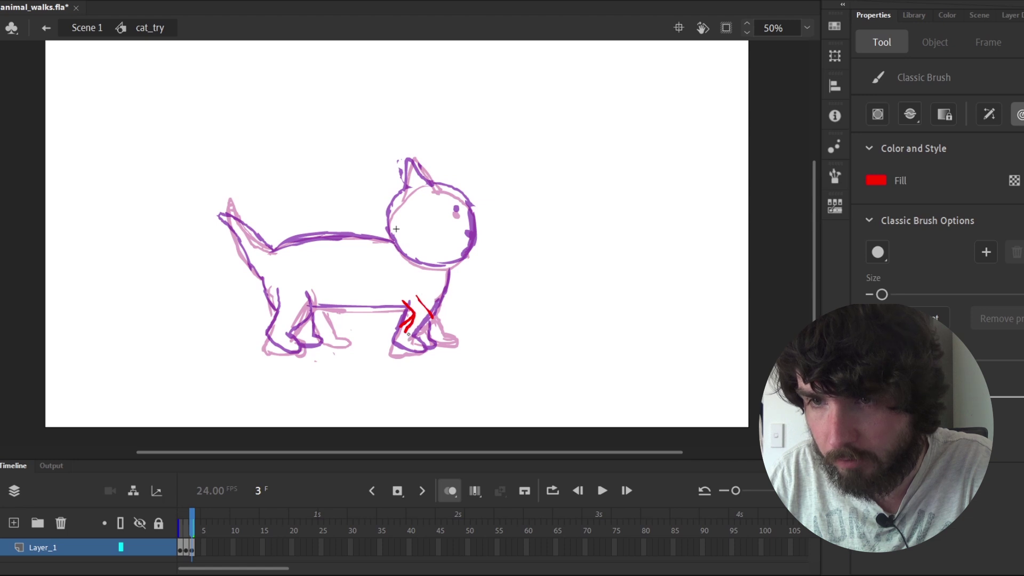
key("e")
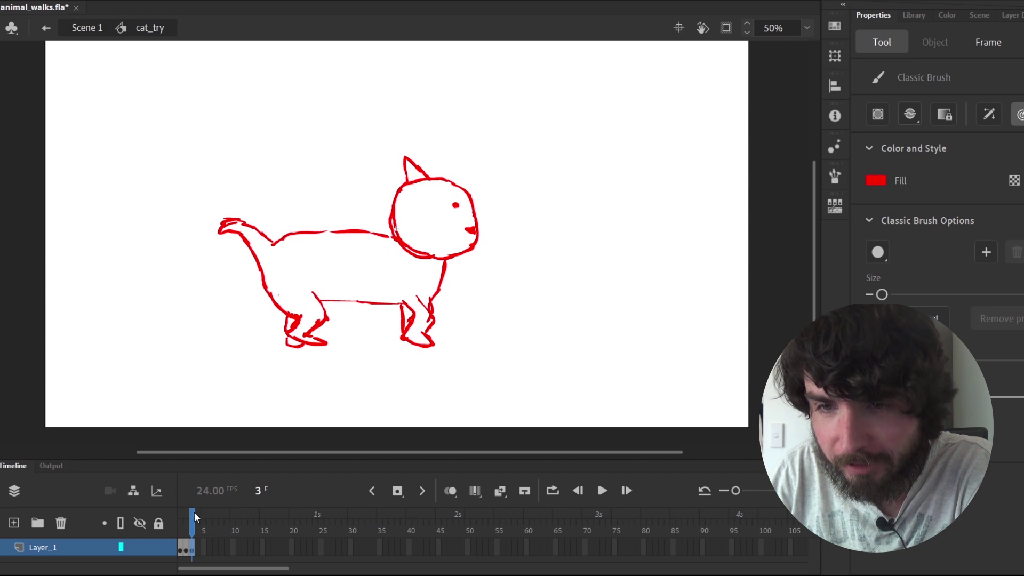
left_click_drag(194, 519, 187, 518)
left_click(276, 291)
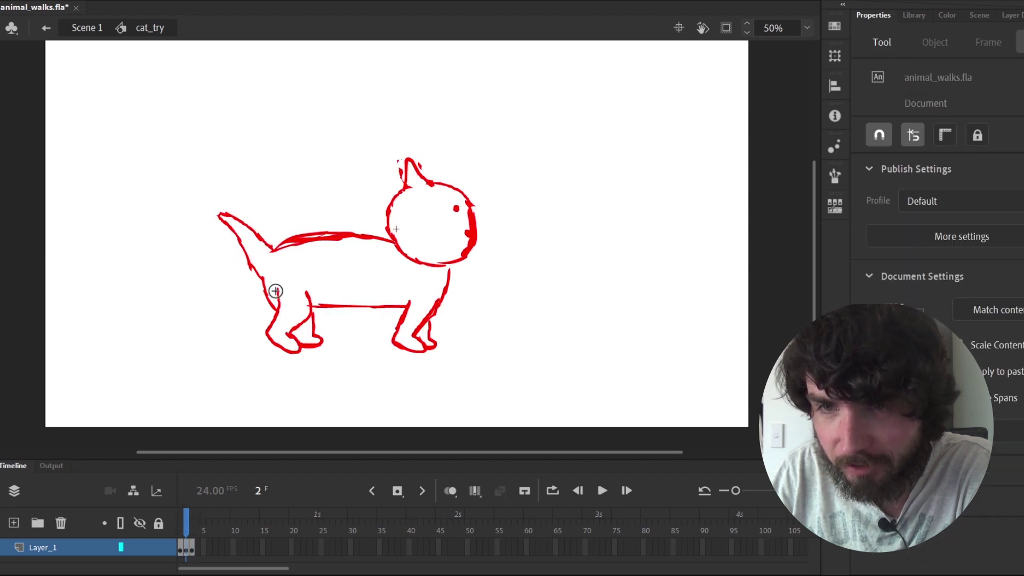
- Draw the fourth walking pose with a drooping tail and extended legs on a new blank keyframe at frame 4
left_click(195, 522)
key("F7")
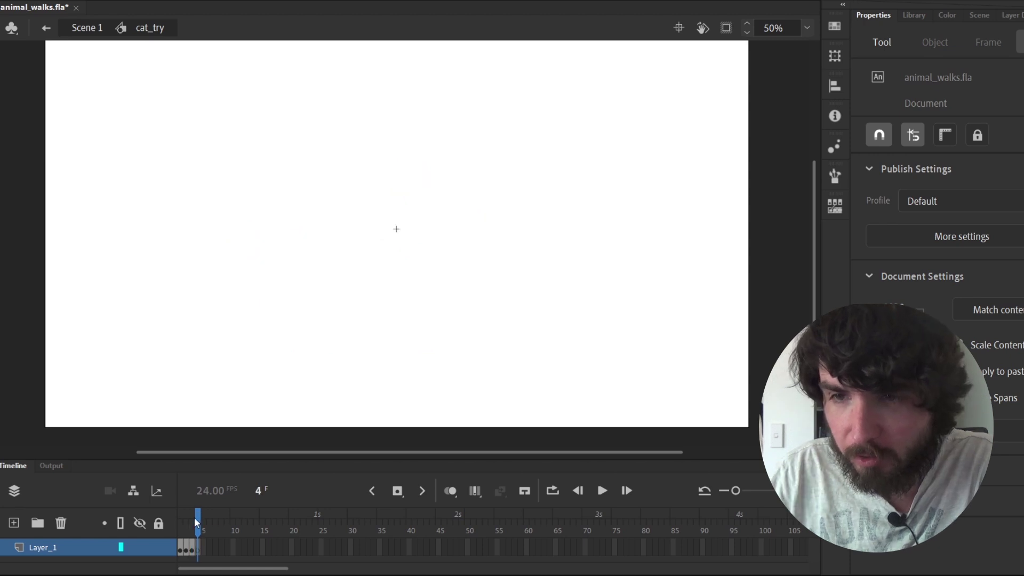
key("alt+shift+o")
key("b")
mouse_move(219, 277)
left_mouse_down()
mouse_move(263, 265)
mouse_move(275, 299)
mouse_move(349, 335)
left_mouse_up()
left_click_drag(304, 292, 403, 304)
left_click_drag(430, 301, 445, 287)
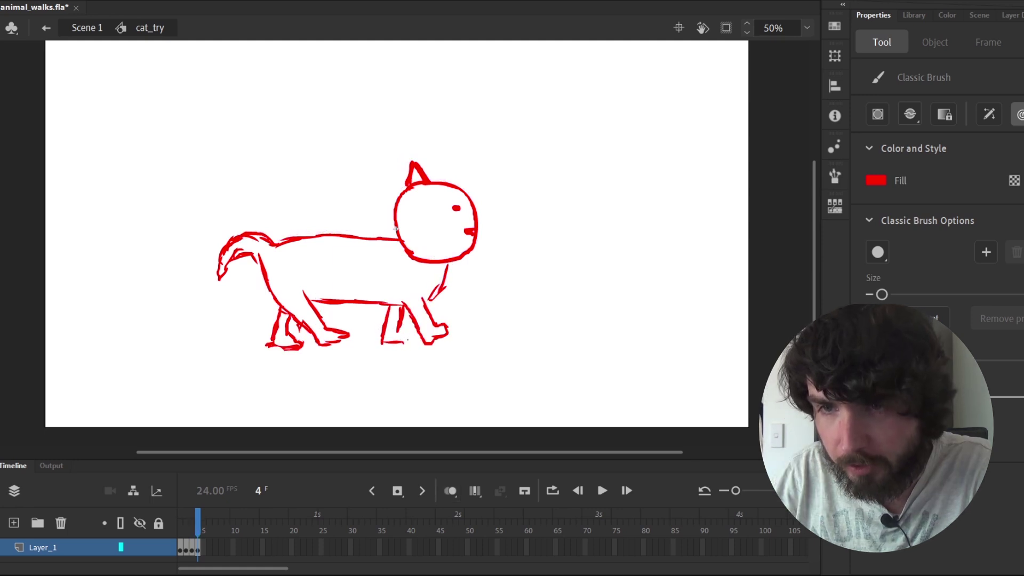
left_click_drag(408, 340, 397, 332)
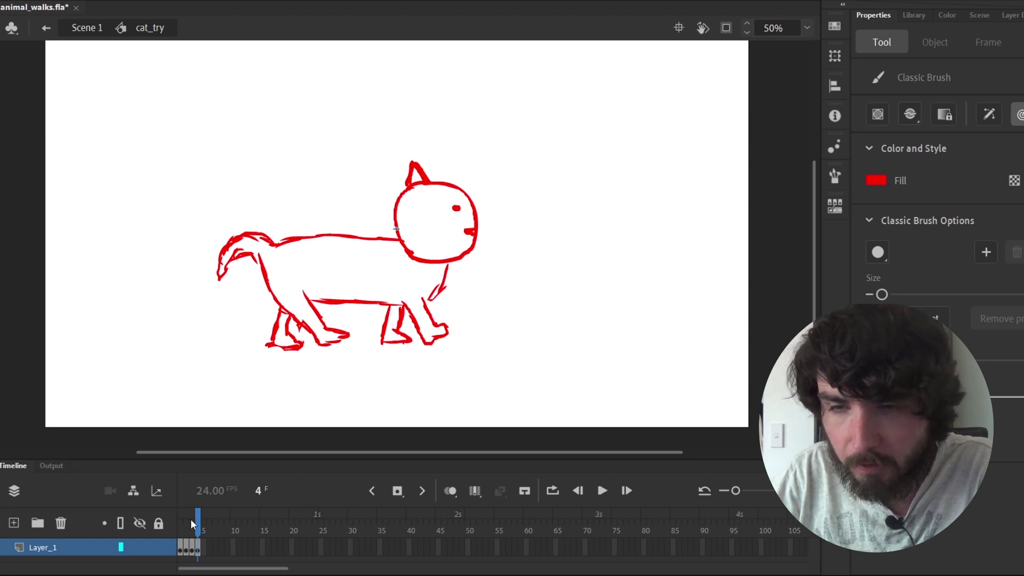
- Scrub through the frames of the rough cat walk to review its motion
left_click_drag(203, 528, 203, 531)
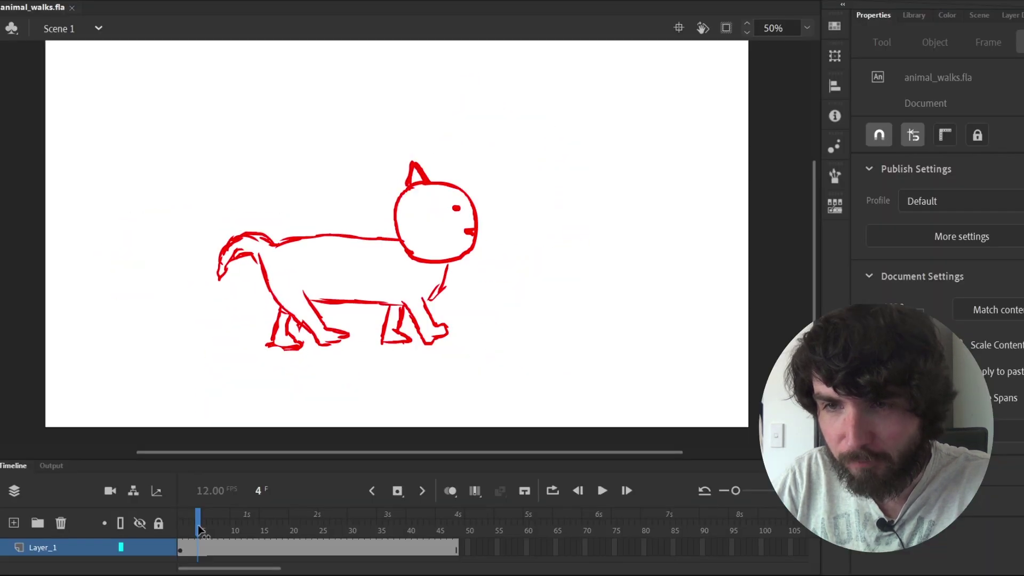
mouse_move(201, 529)
left_mouse_down()
mouse_move(180, 531)
mouse_move(456, 530)
mouse_move(162, 519)
left_mouse_up()
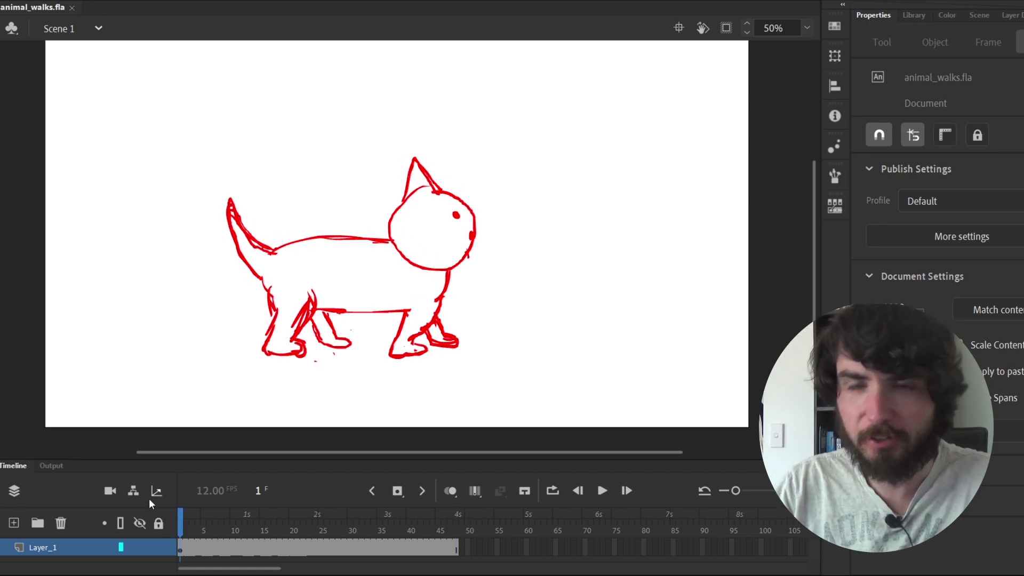
key("shift+period")
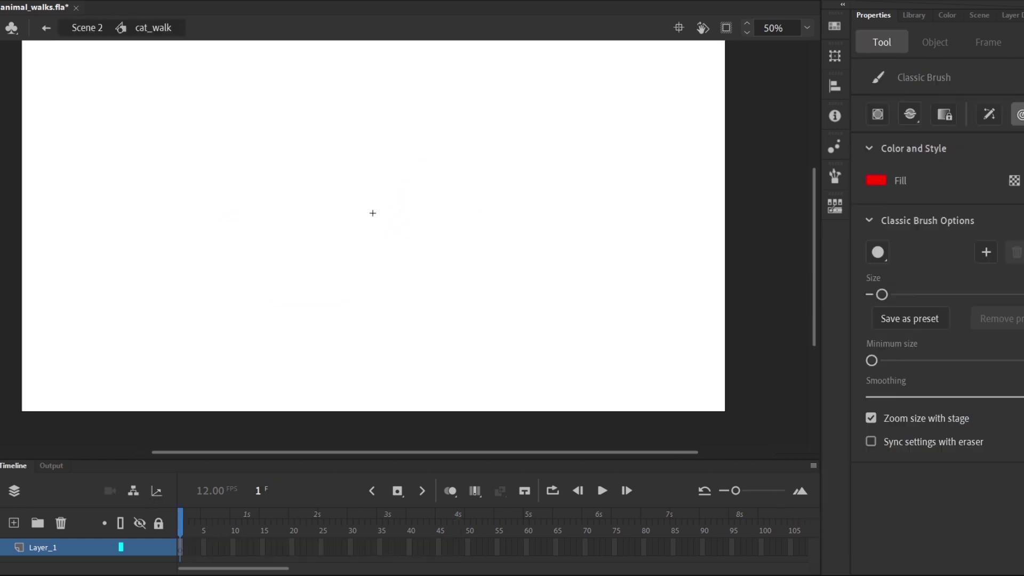
- Sketch a more detailed cat head and body without legs in red inside the cat_walk symbol
mouse_move(426, 115)
left_mouse_down()
mouse_move(509, 192)
mouse_move(488, 208)
mouse_move(504, 230)
mouse_move(384, 229)
mouse_move(160, 140)
mouse_move(398, 146)
mouse_move(304, 232)
left_mouse_up()
key("z")
left_click(510, 202)
key("e")
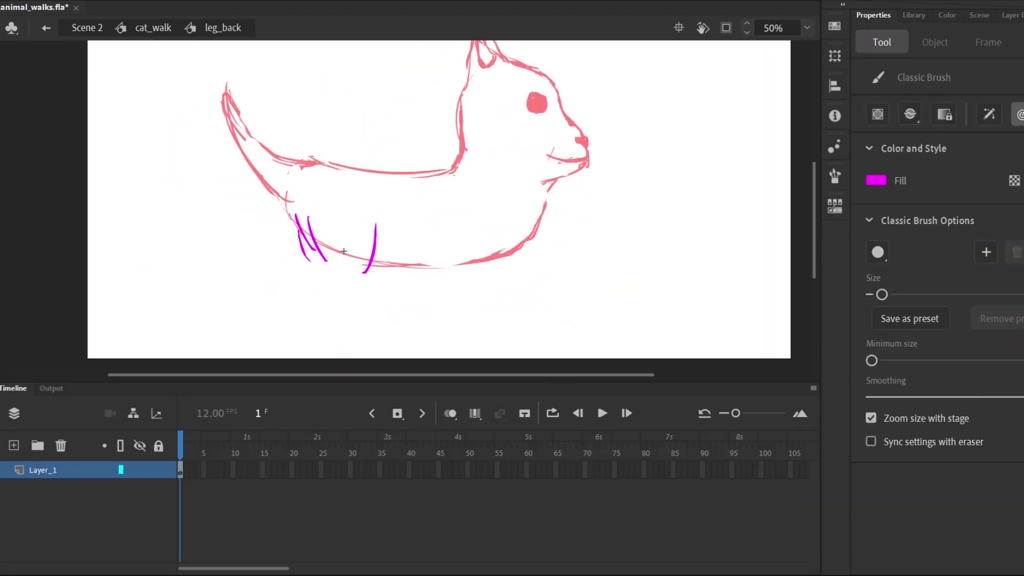
- Draw the cat's hind leg and paw in magenta inside the leg_back symbol, and clean up its upper outline
mouse_move(373, 205)
left_mouse_down()
mouse_move(347, 300)
mouse_move(399, 314)
left_mouse_up()
left_click_drag(334, 278, 382, 245)
key("e")
left_click_drag(301, 208, 309, 253)
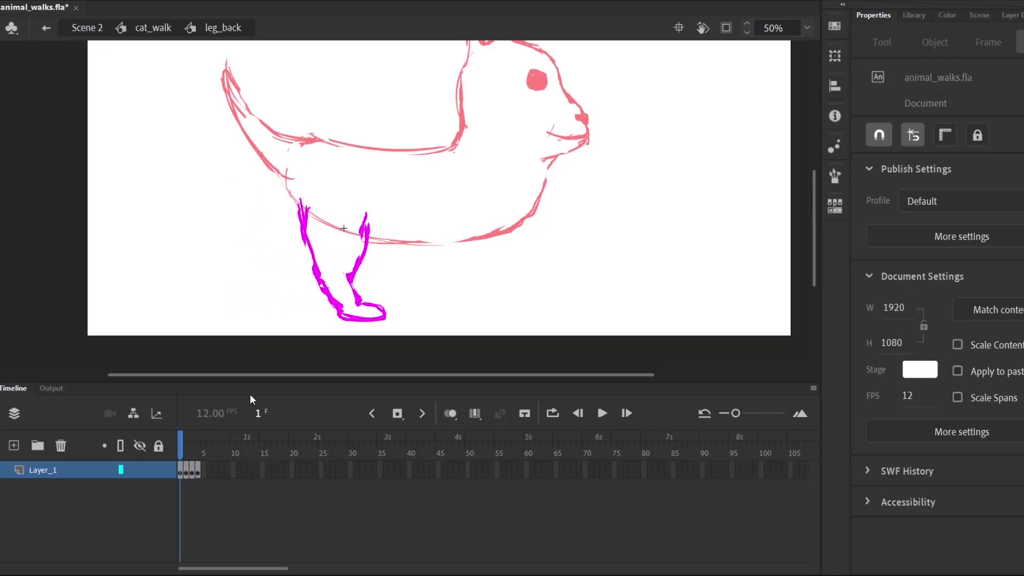
- Play and step through the hind leg's poses in the leg_back symbol to check the movement
key("Return")
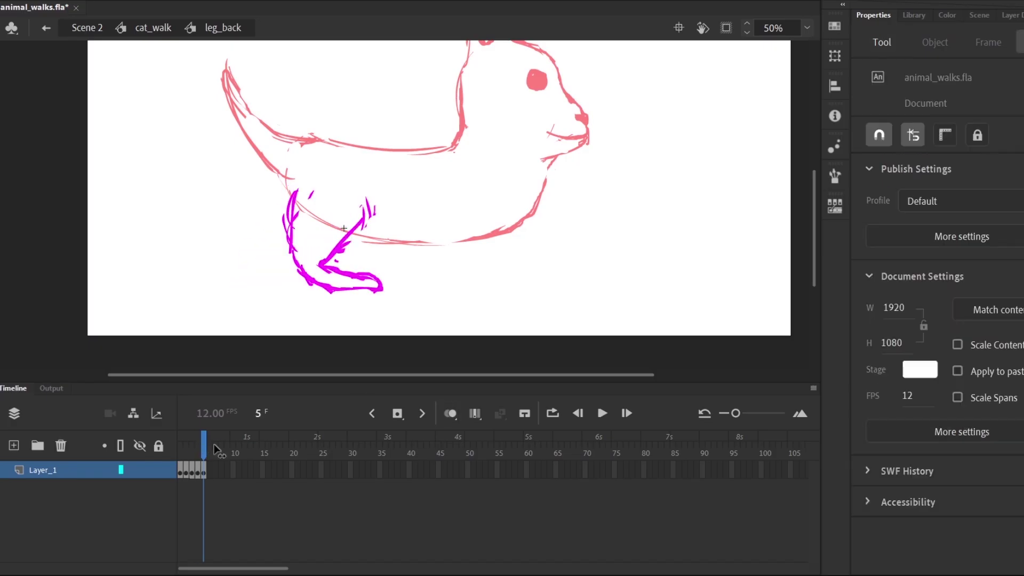
key(".")
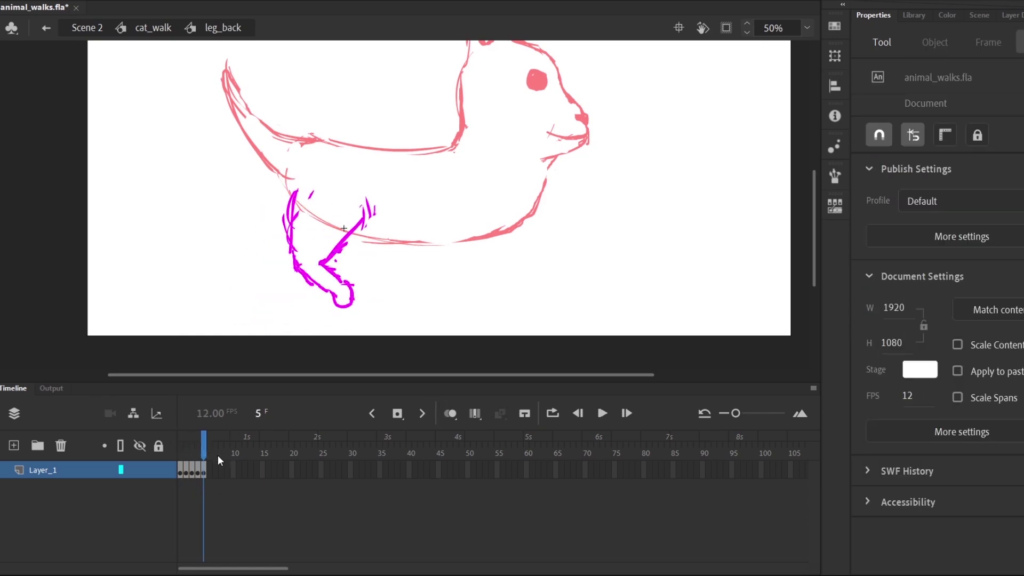
left_click_drag(193, 460, 203, 458)
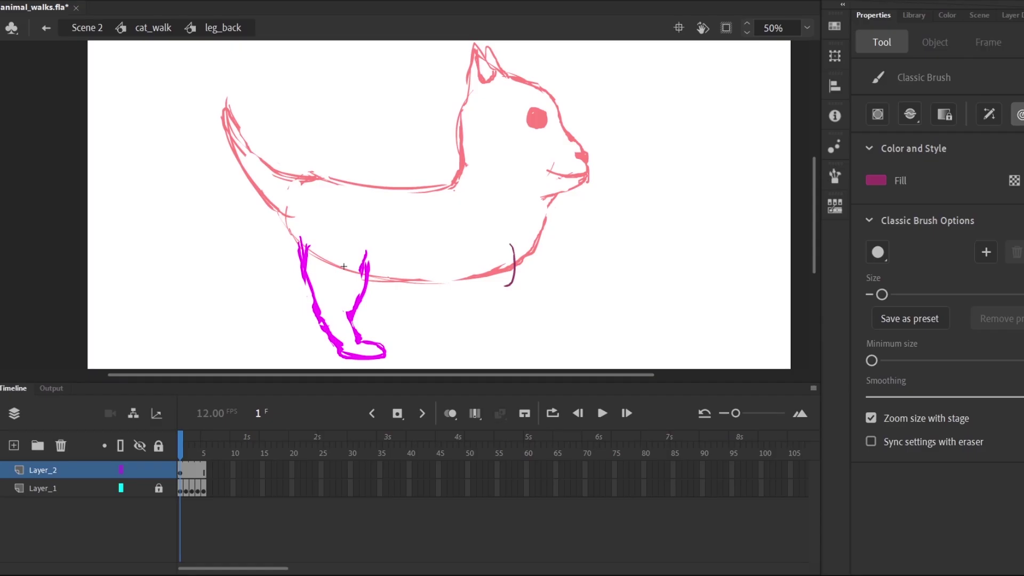
- Check the front and hind leg poses in the leg_back symbol and together with the body in the cat_walk symbol
key(".")
double_click(471, 323)
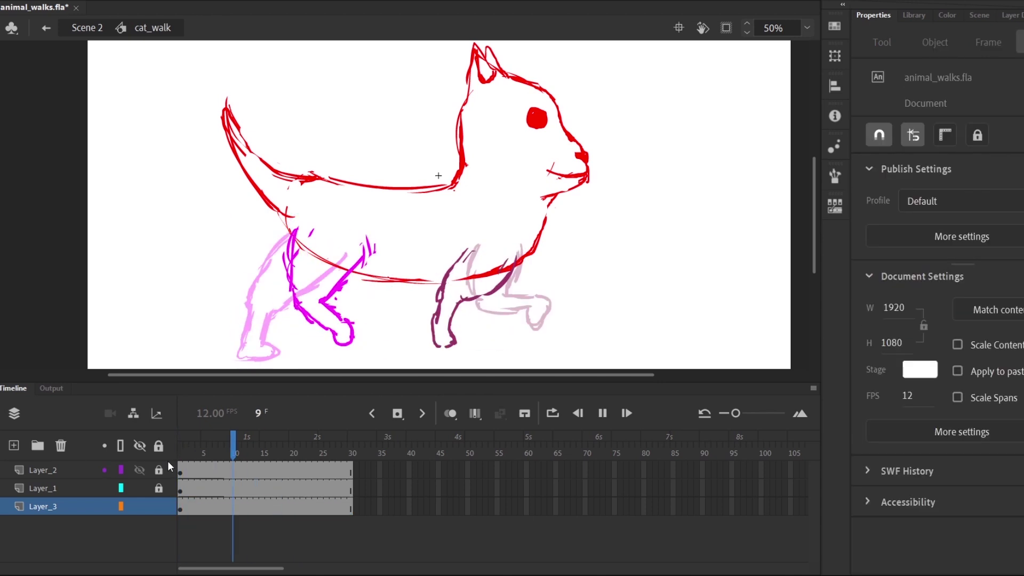
double_click(545, 341)
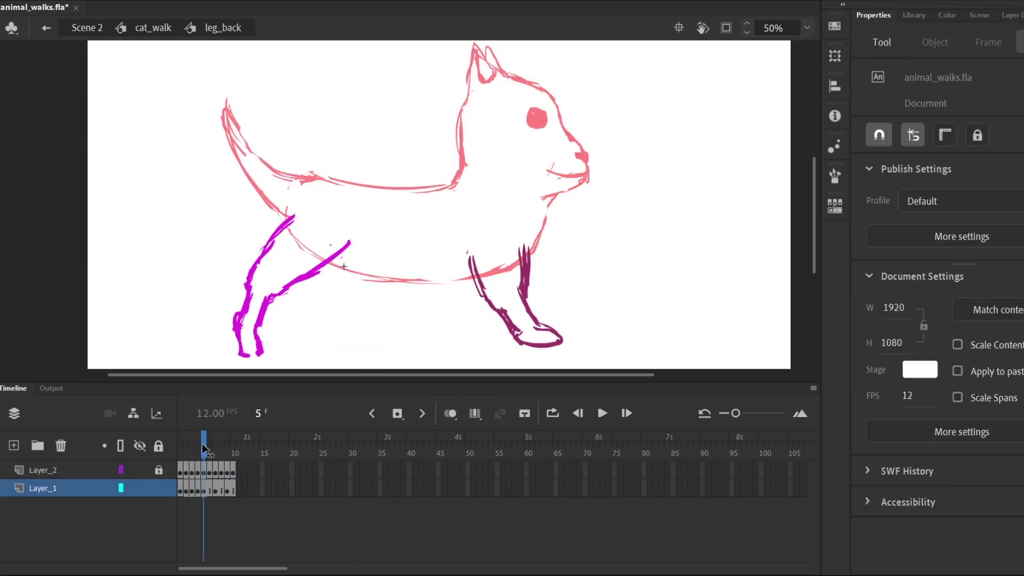
left_click_drag(203, 507, 233, 511)
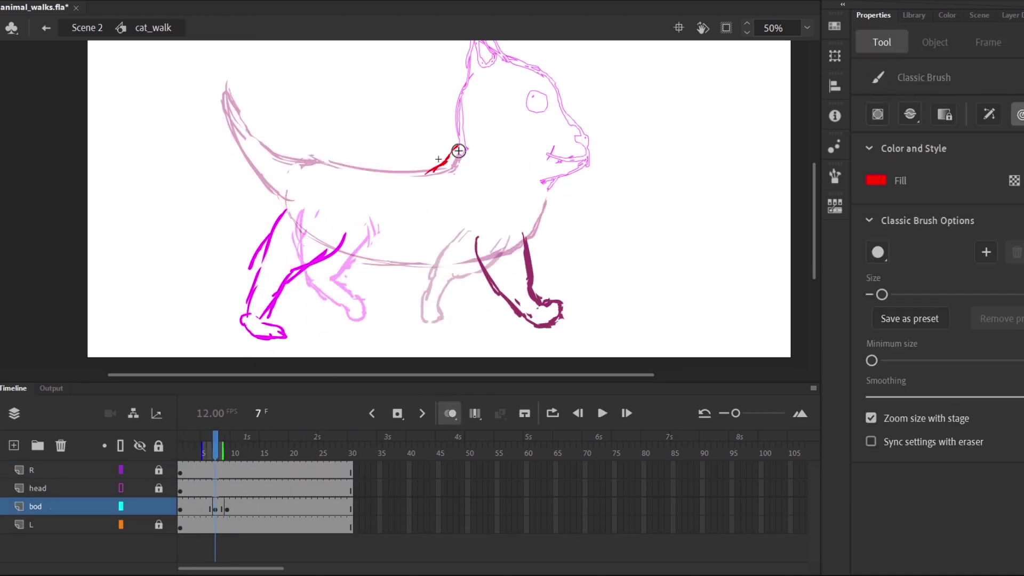
left_click(182, 440)
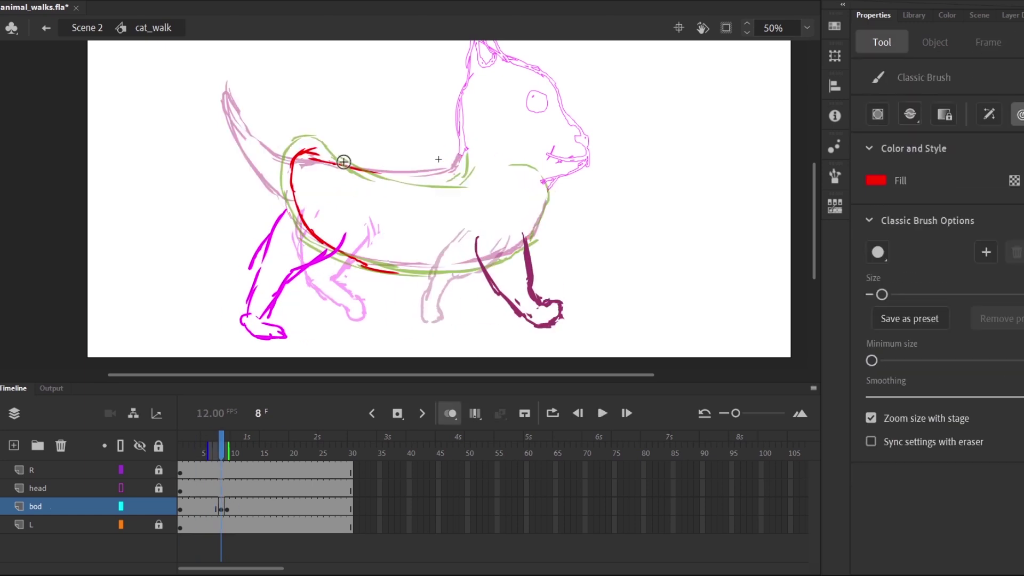
left_click(192, 454)
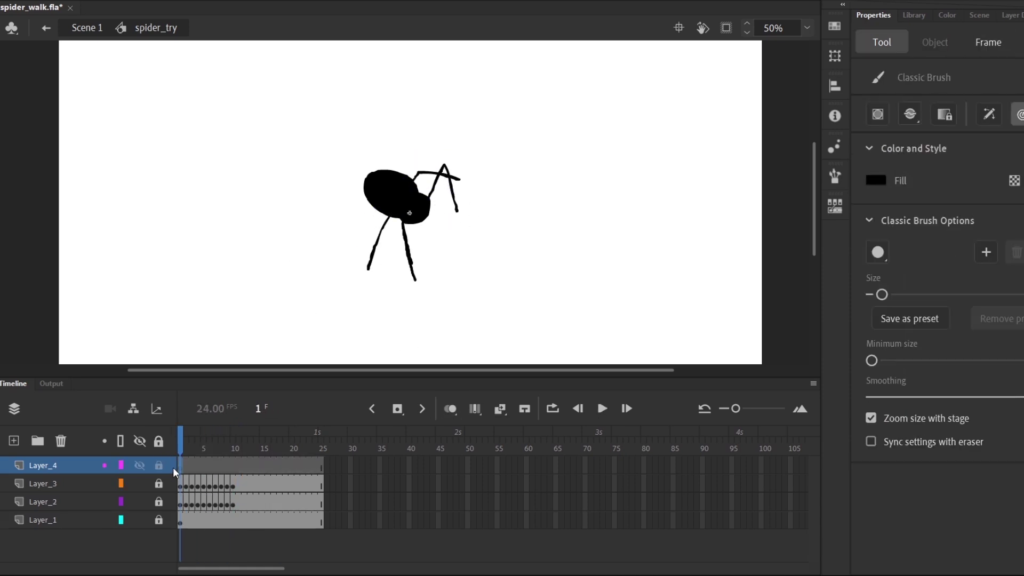
- Insert a blank keyframe on Layer_4 of the spider_try symbol
key("F7")
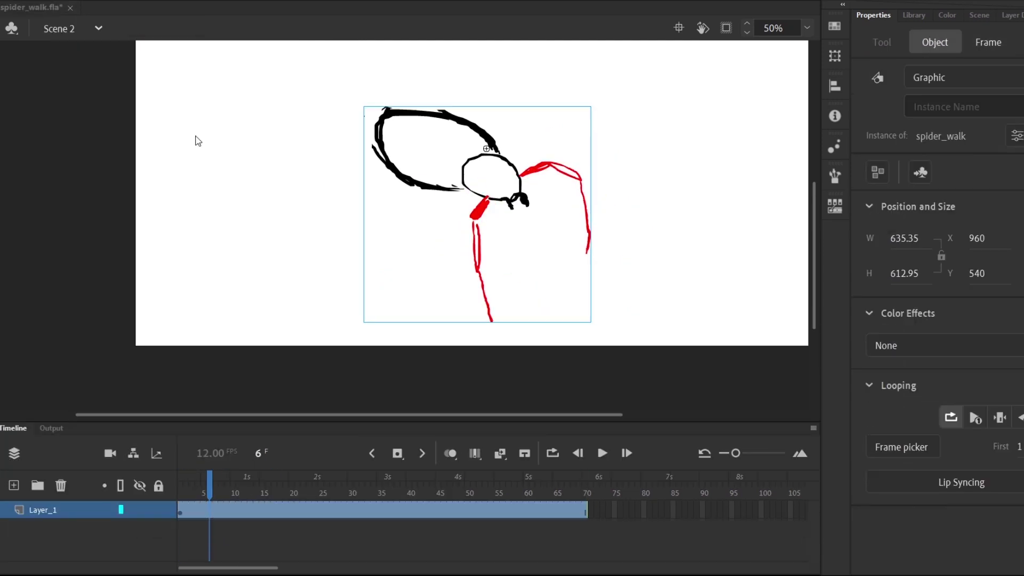
- Scrub through the frames of the spider_walk symbol to check the leg and body poses
left_click(228, 160)
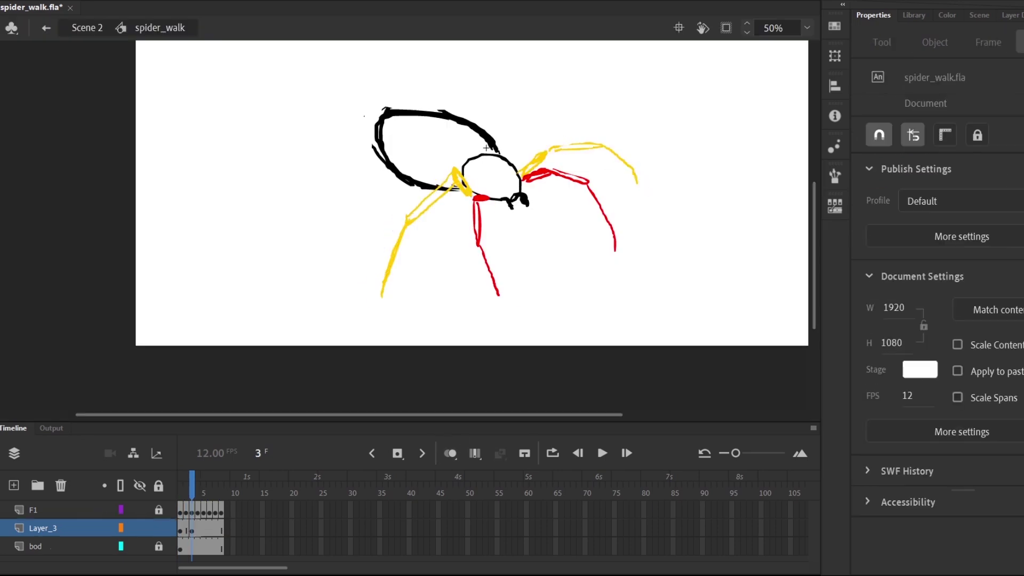
left_click_drag(184, 492, 223, 492)
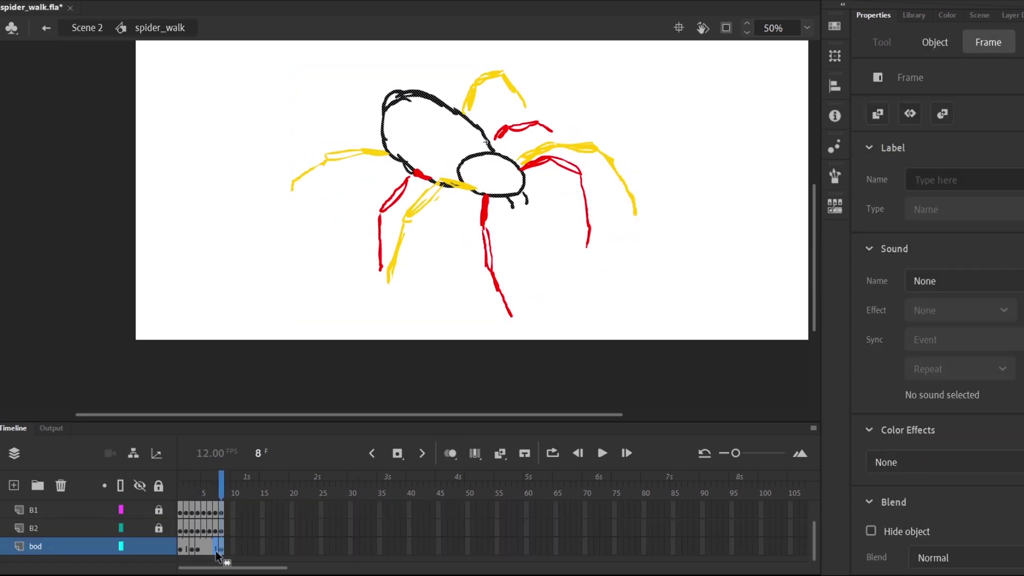
left_click_drag(186, 484, 200, 485)
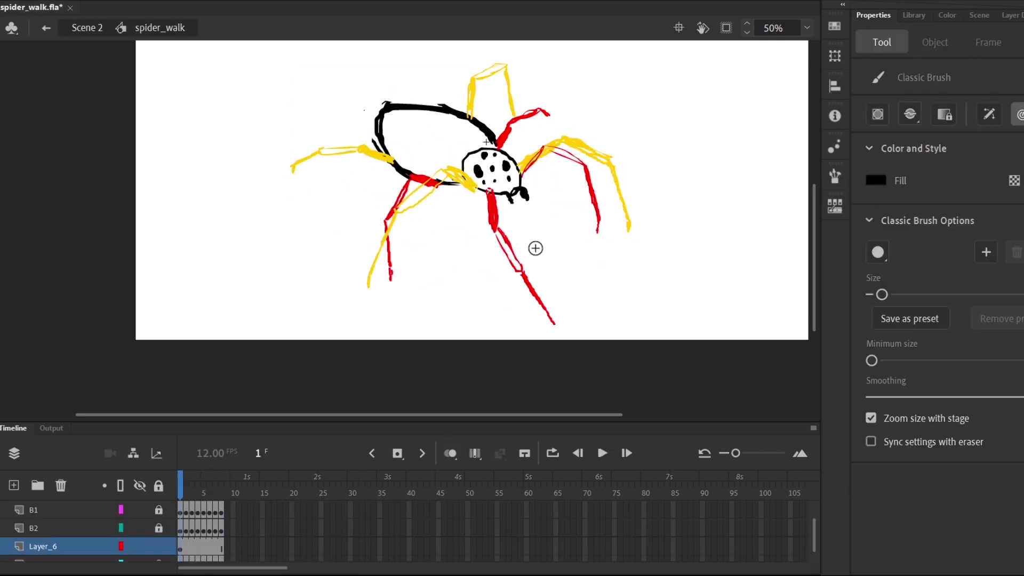
left_click(183, 525)
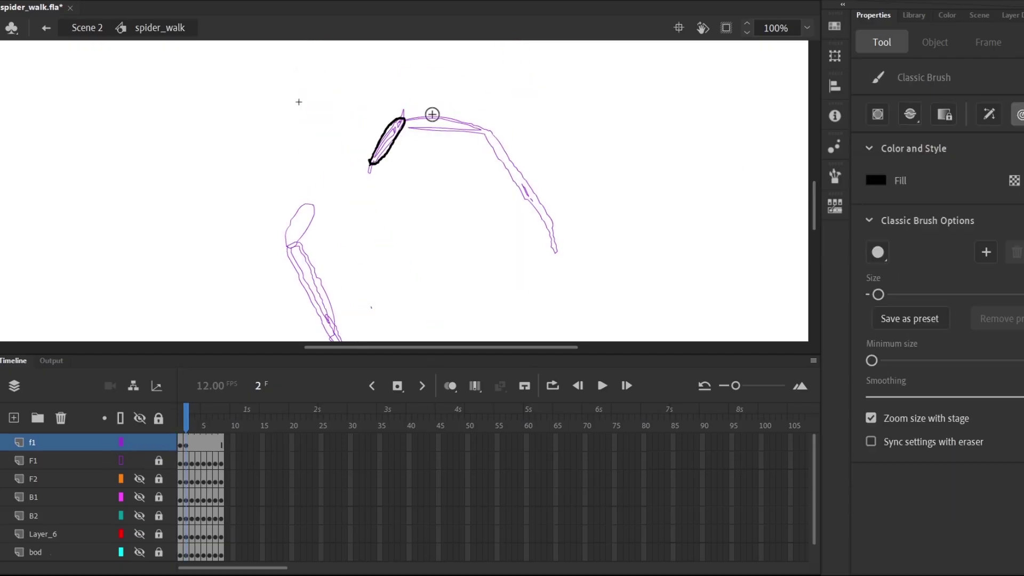
- Outline the spider's front leg segments in black over the rough sketch on the f1 layer, frame by frame
left_click_drag(404, 120, 555, 252)
scroll(806, 167, "down", 2)
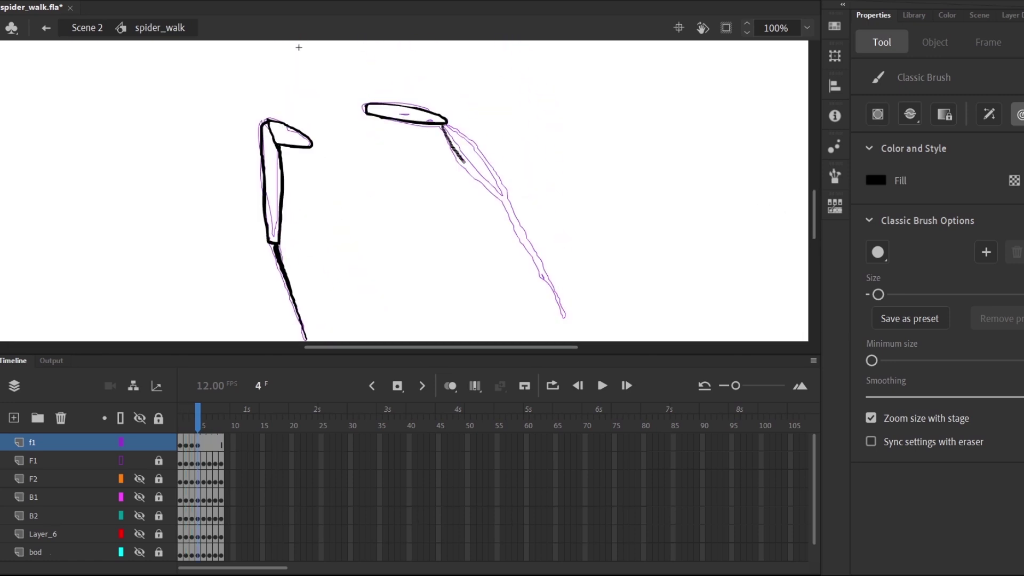
key(".")
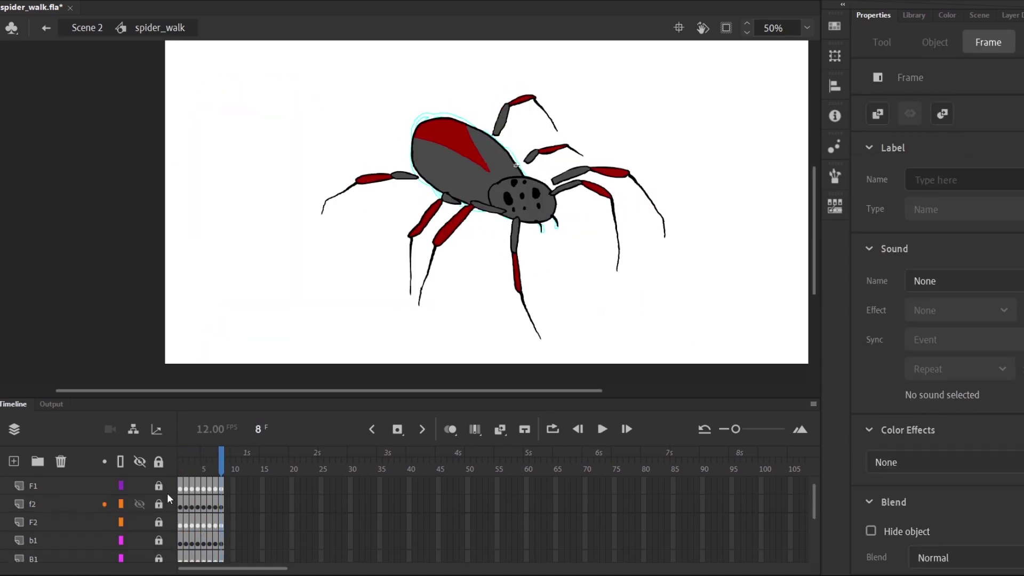
- Review the coloured spider in the spider_walk symbol and its walk across the wooden background in Scene 2
scroll(168, 499, "down", 3)
left_click(470, 367)
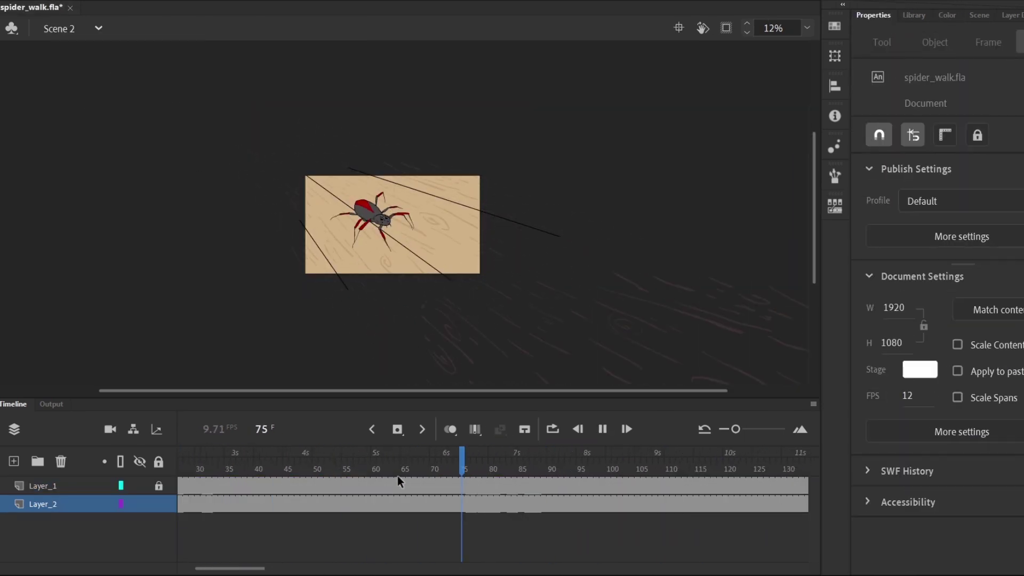
left_click(375, 463)
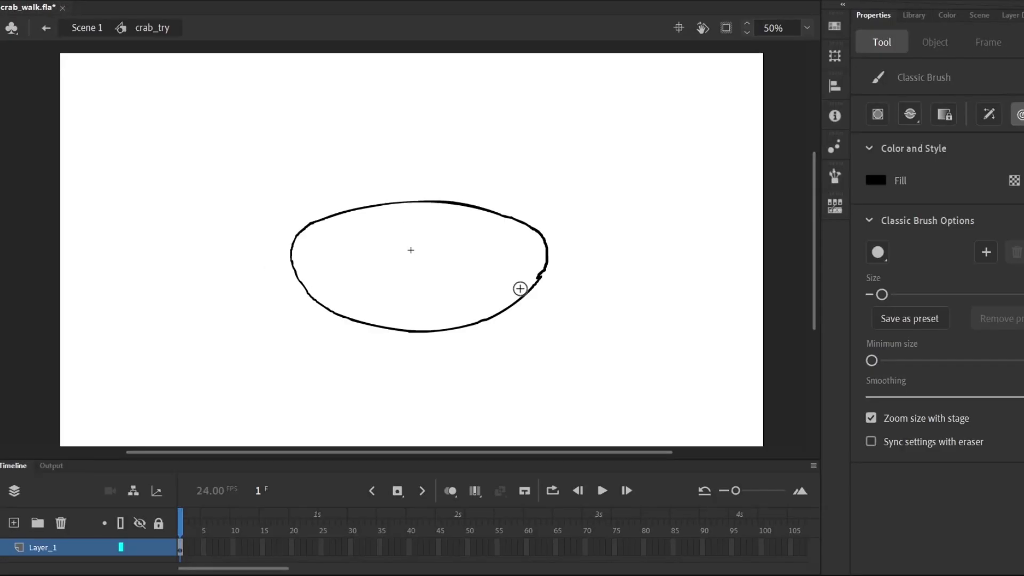
- Draw two thick black eye stalks on the upper edge of the crab's body in the crab_try symbol
left_click_drag(361, 175, 369, 213)
left_click_drag(466, 174, 461, 210)
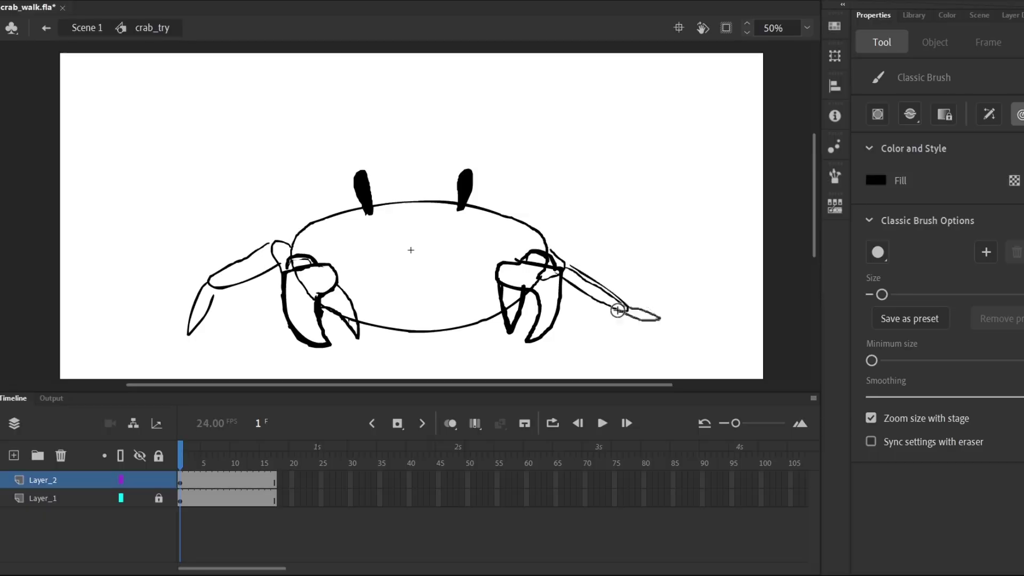
- Check the crab's leg poses in the crab_try symbol and the first frame of the crab_walk symbol
left_click(290, 454)
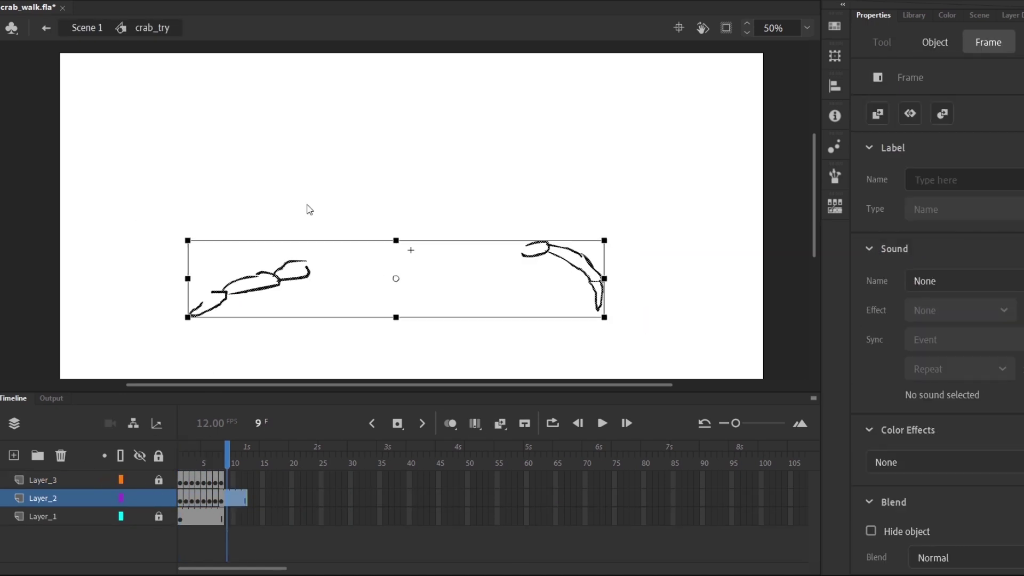
left_click(178, 463)
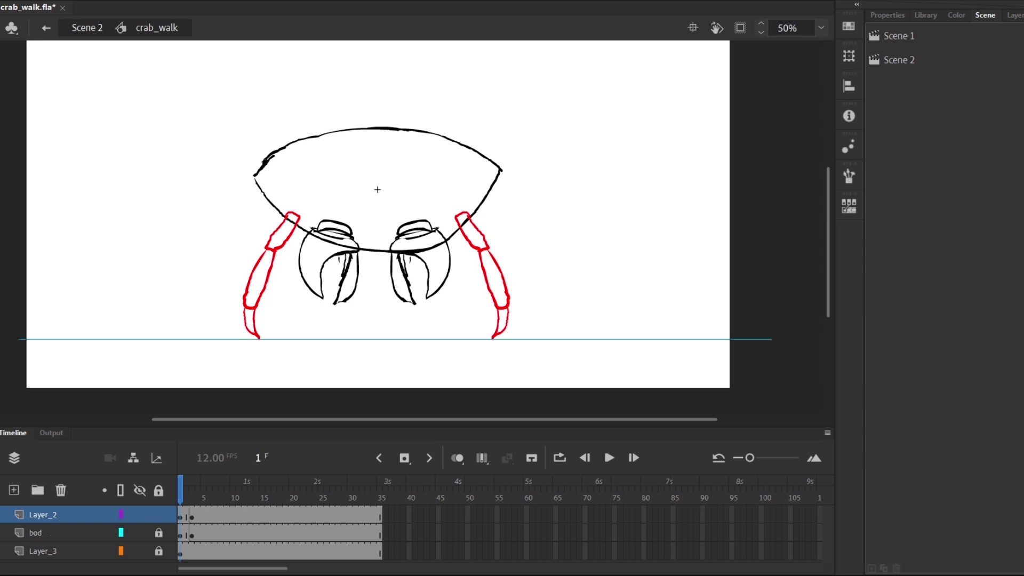
left_click(179, 503)
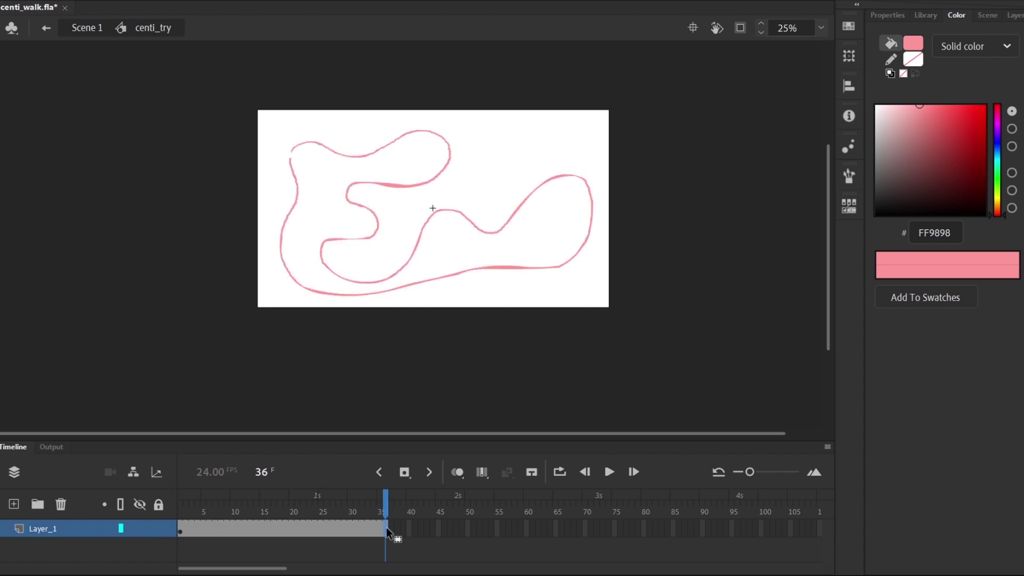
- Undo the first black stroke and repaint the centipede's body along the pink path on frame 1 of Layer_2
scroll(433, 208, "up", 1, "ctrl")
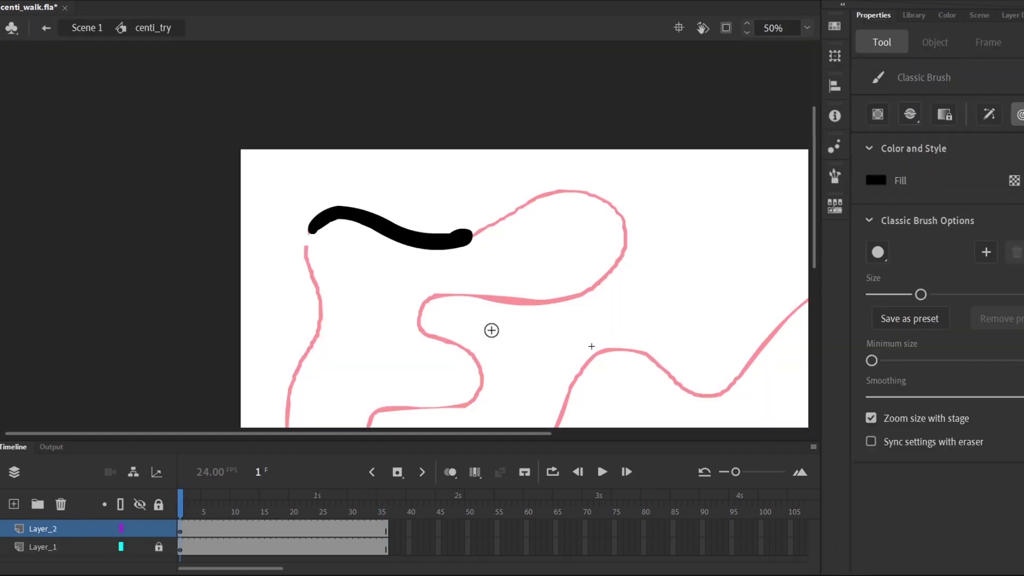
key("ctrl+z")
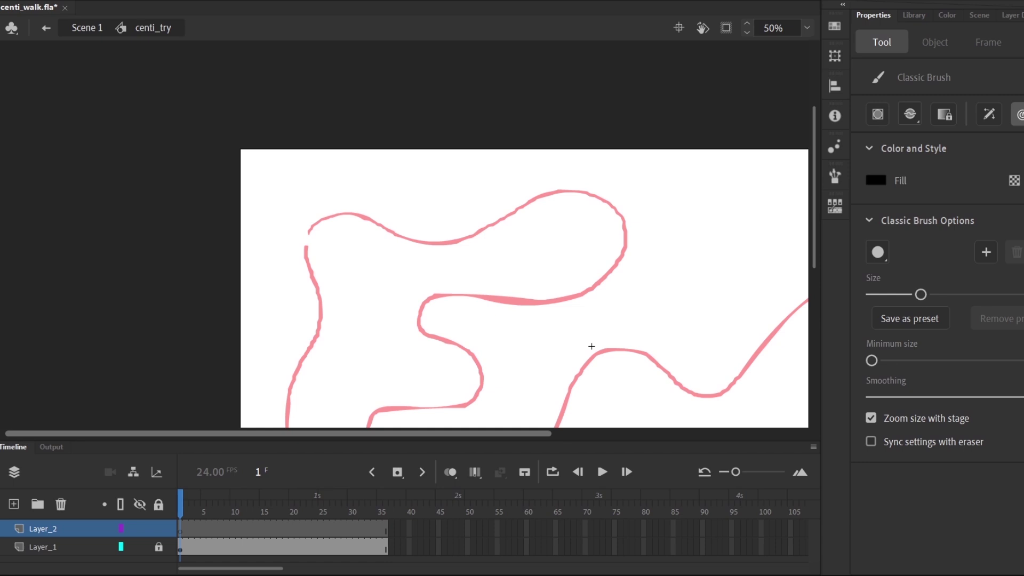
left_click_drag(401, 233, 510, 237)
key(".")
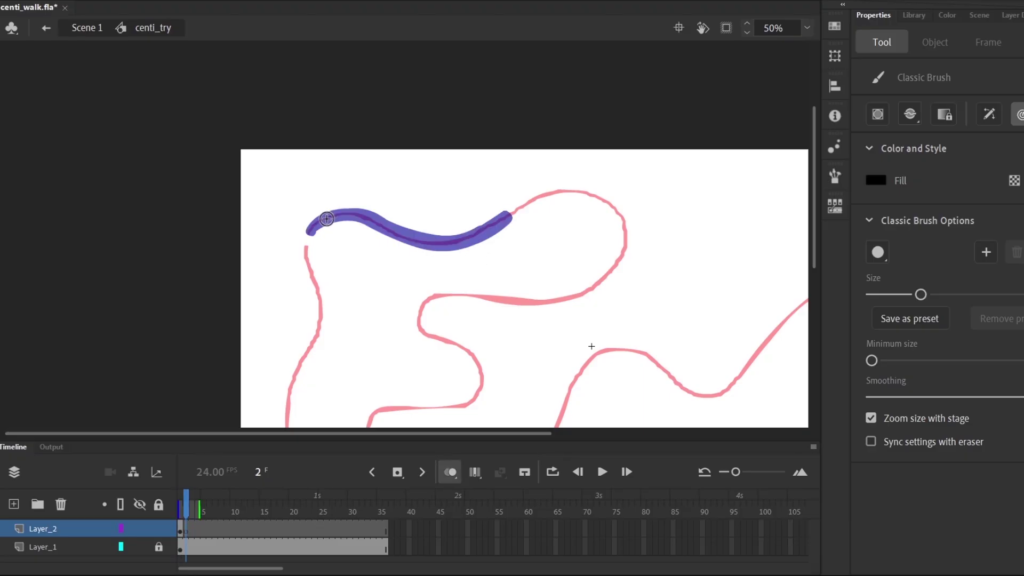
- Paint the centipede's body advancing along the pink path into its first bend, frame by frame up to frame 9
key(".")
mouse_move(385, 227)
left_mouse_down()
mouse_move(475, 231)
mouse_move(599, 195)
left_mouse_up()
key(".")
key(".")
left_click_drag(490, 219, 599, 286)
key(".")
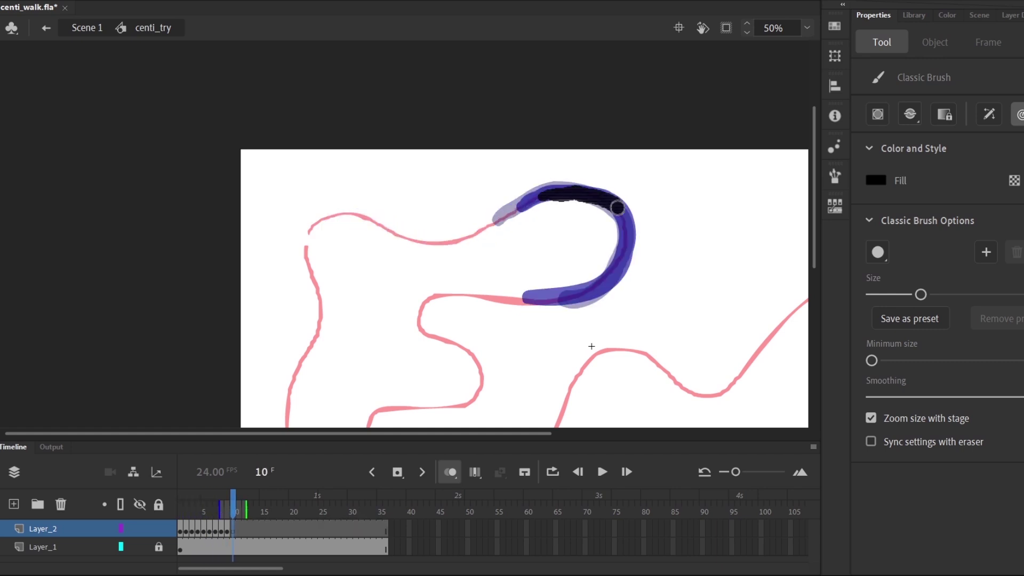
- Paint the centipede's body rounding the first bend and reaching the next turn on frames 10 to 13
key(".")
left_click_drag(597, 192, 446, 297)
key(".")
key(".")
mouse_move(618, 227)
left_mouse_down()
mouse_move(419, 305)
mouse_move(416, 327)
left_mouse_up()
key(".")
left_click_drag(614, 267, 592, 289)
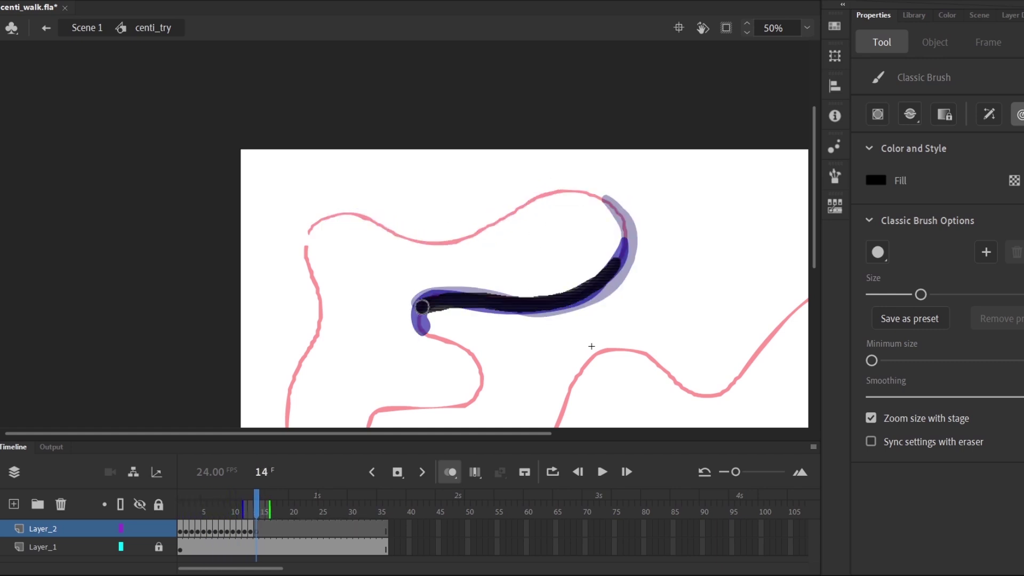
- Continue painting the centipede's body from frame 14 onward through the second turn of the pink path
key(".")
left_click_drag(619, 251, 448, 338)
key(".")
key(".")
left_click_drag(566, 288, 491, 395)
scroll(480, 238, "down", 3)
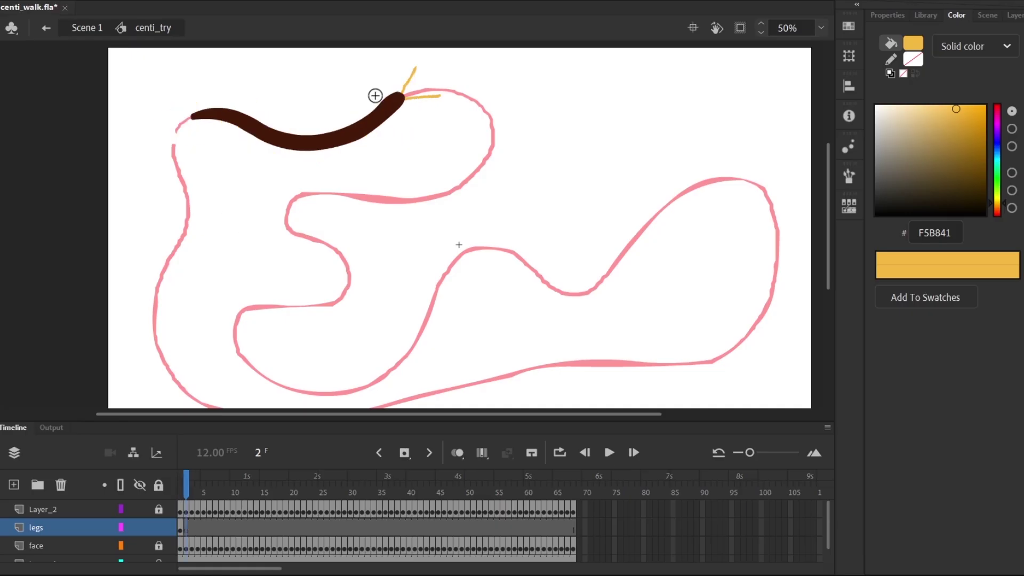
key("Delete")
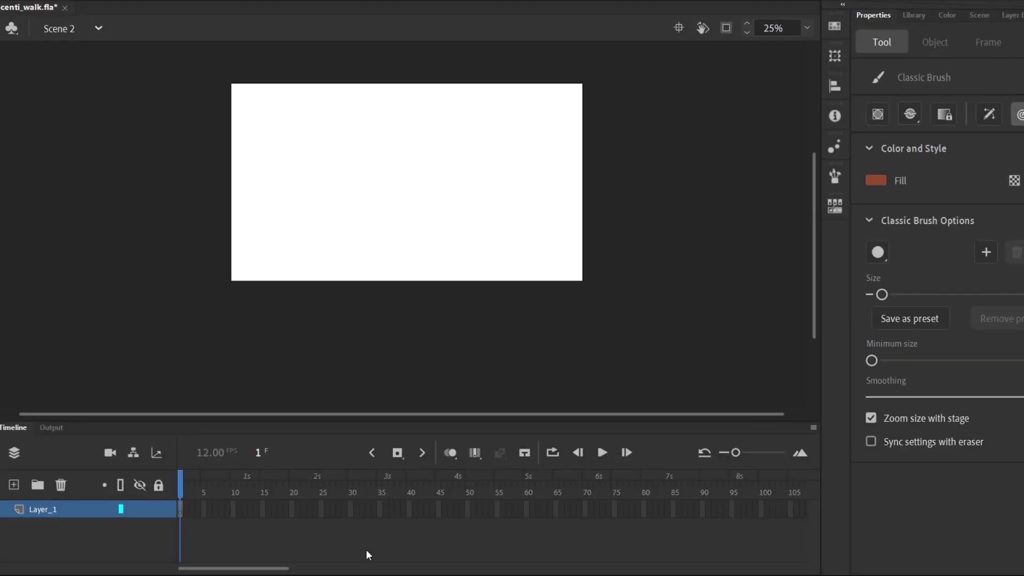
- Paint a reddish-brown oval segment at the centre of the stage and make it the graphic symbol part inside centi_walk
left_click_drag(411, 160, 432, 192)
key("v")
left_click(414, 183)
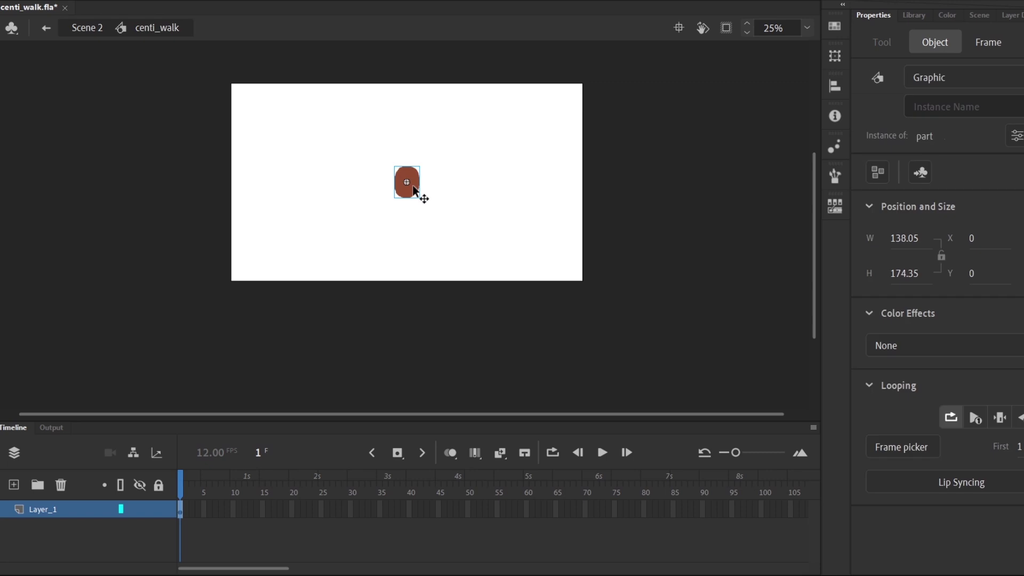
double_click(421, 193)
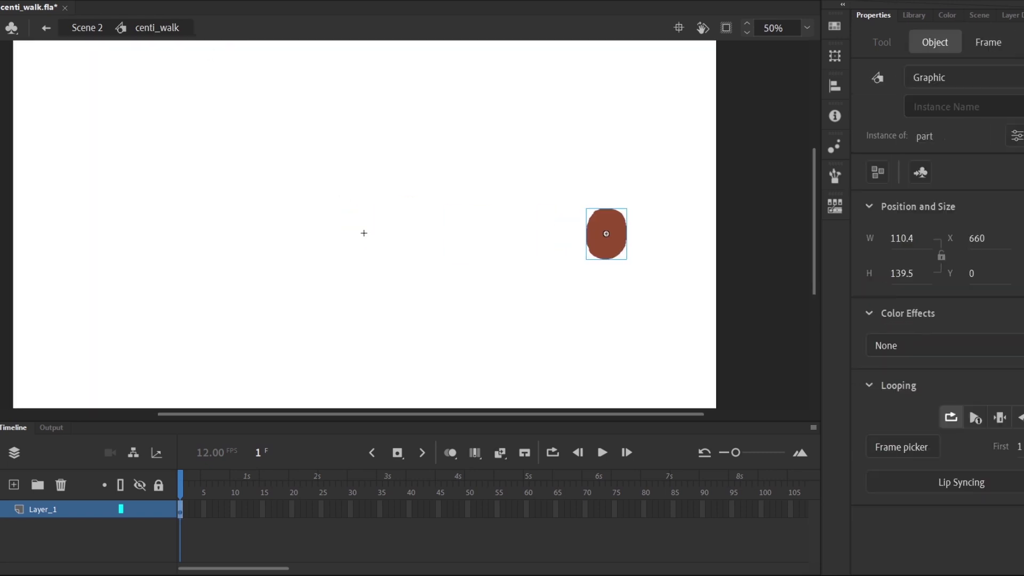
- Duplicate the part segment into an evenly spaced horizontal row of 16 segments
left_click_drag(607, 234, 528, 234, "alt")
left_click_drag(527, 234, 487, 233, "alt")
left_click_drag(453, 198, 705, 292)
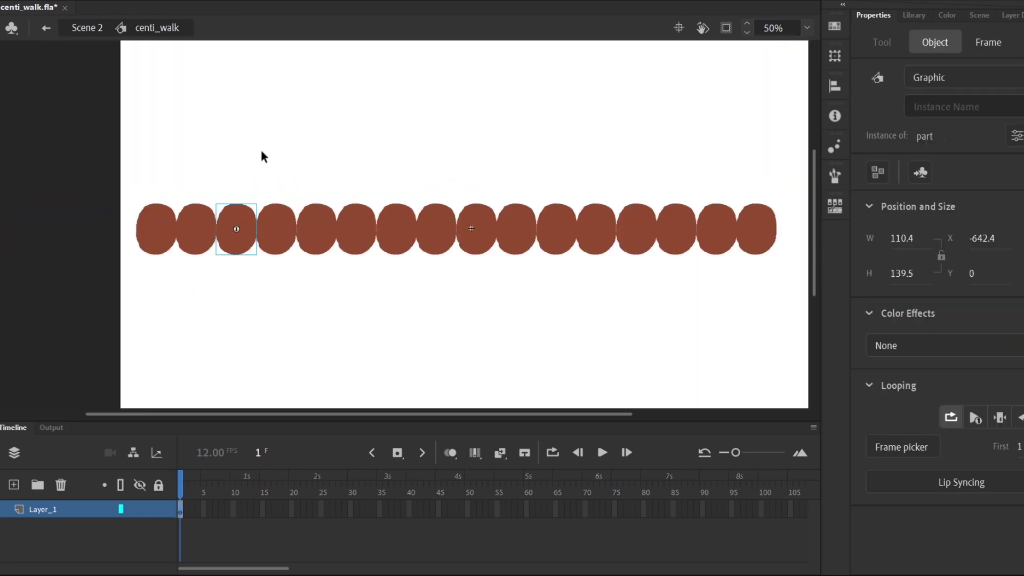
- Select the whole row of segments and scale it down to about 1398 px wide and 112 px high
left_click(263, 156)
left_click_drag(49, 143, 733, 292)
left_click(684, 230)
key("ctrl+equal")
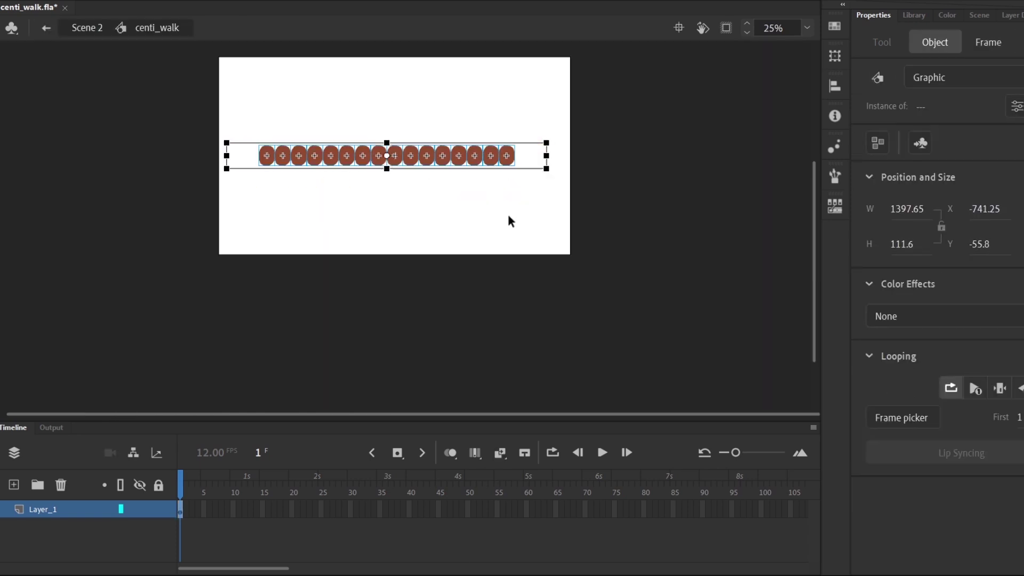
key("ctrl+equal")
- Show the library, then open the centipede's body segment and the orange leg on it for editing
key("ctrl+l")
double_click(597, 232)
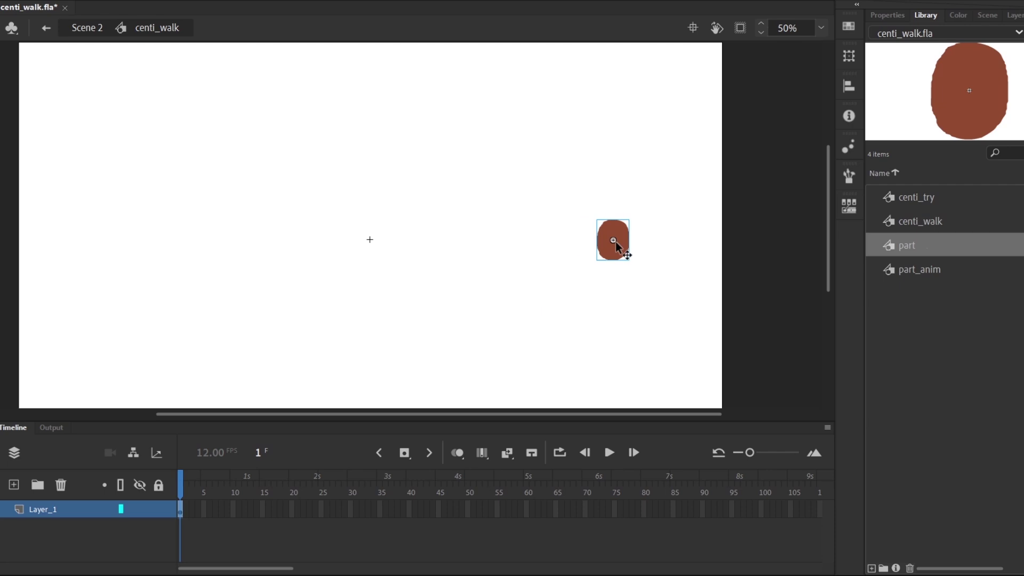
left_click(615, 510)
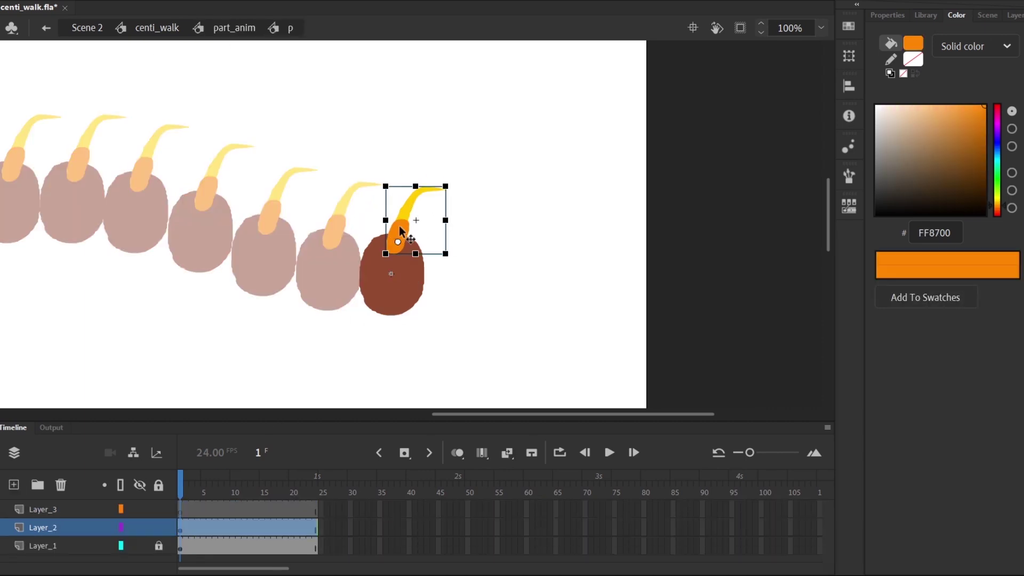
double_click(400, 231)
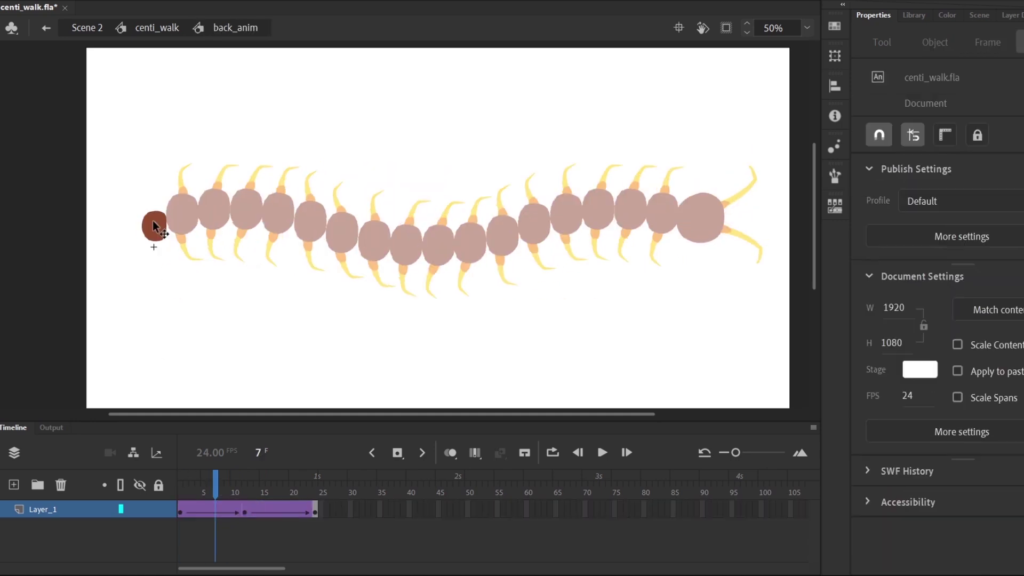
- In Photoshop, paint faint cloudy patches and horizontal texture streaks across the grey centipede background with a brush at 8% opacity
left_click_drag(240, 259, 370, 316)
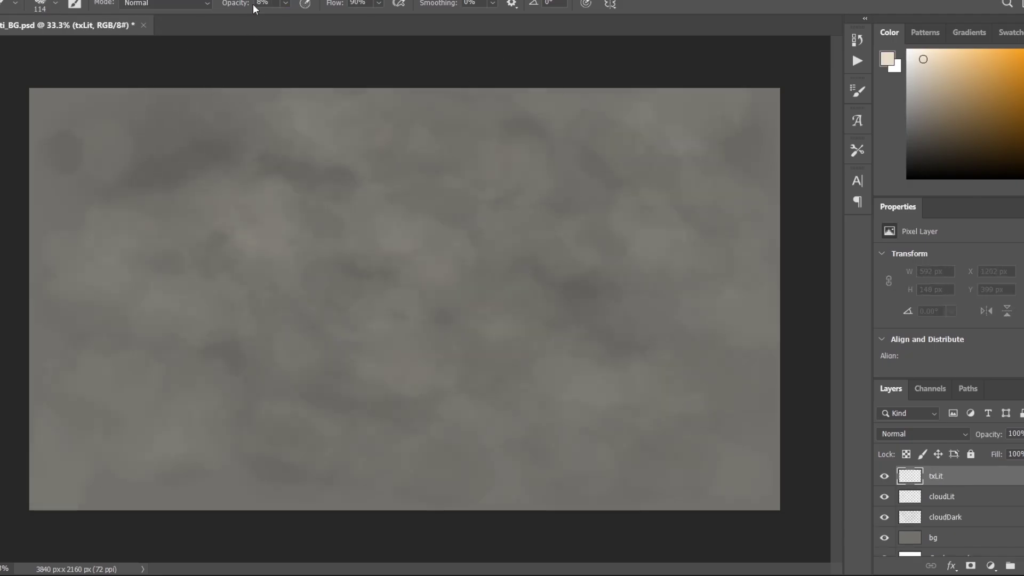
mouse_move(176, 152)
left_mouse_down()
mouse_move(132, 167)
mouse_move(354, 159)
mouse_move(334, 250)
left_mouse_up()
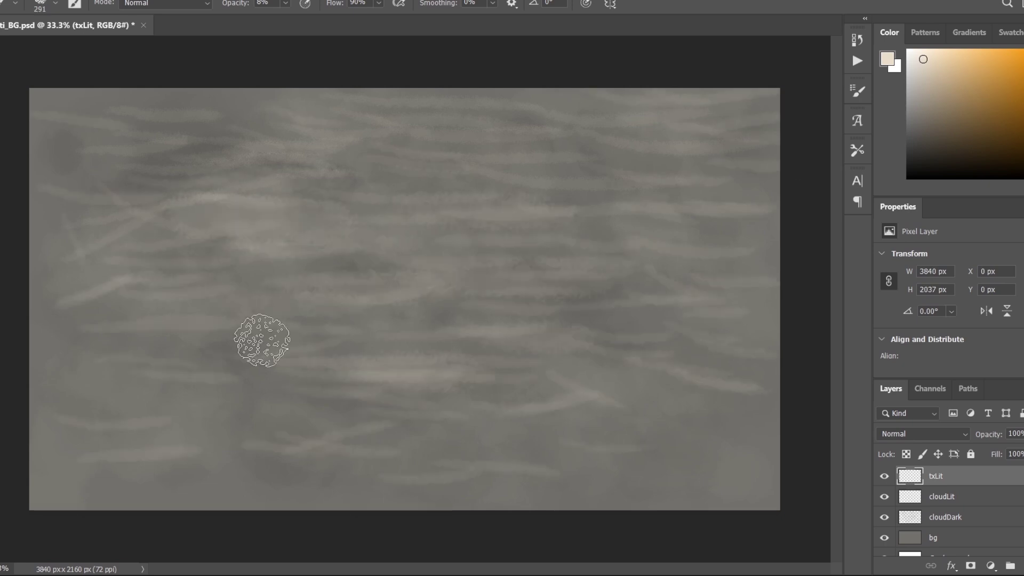
left_click_drag(398, 369, 288, 421)
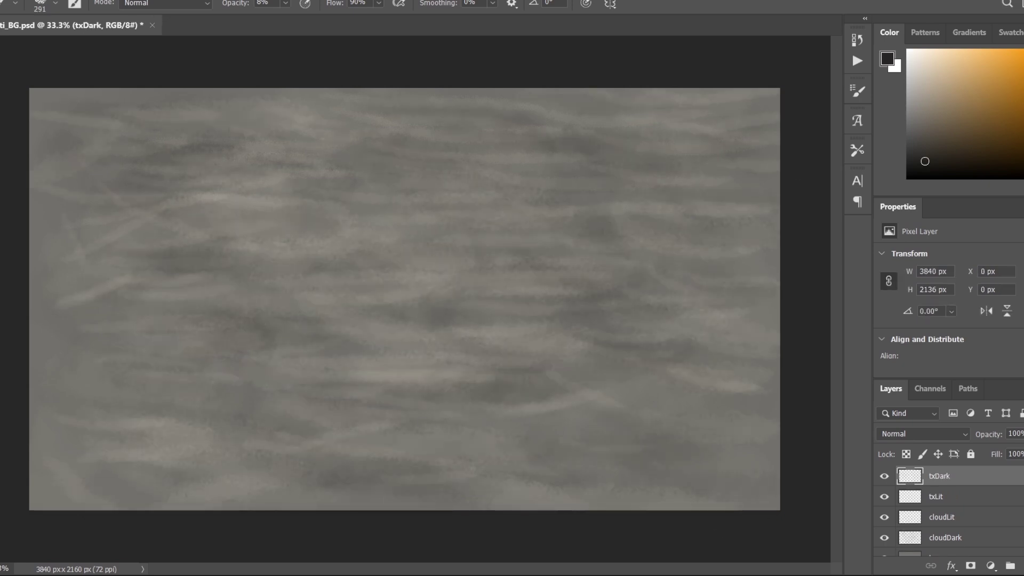